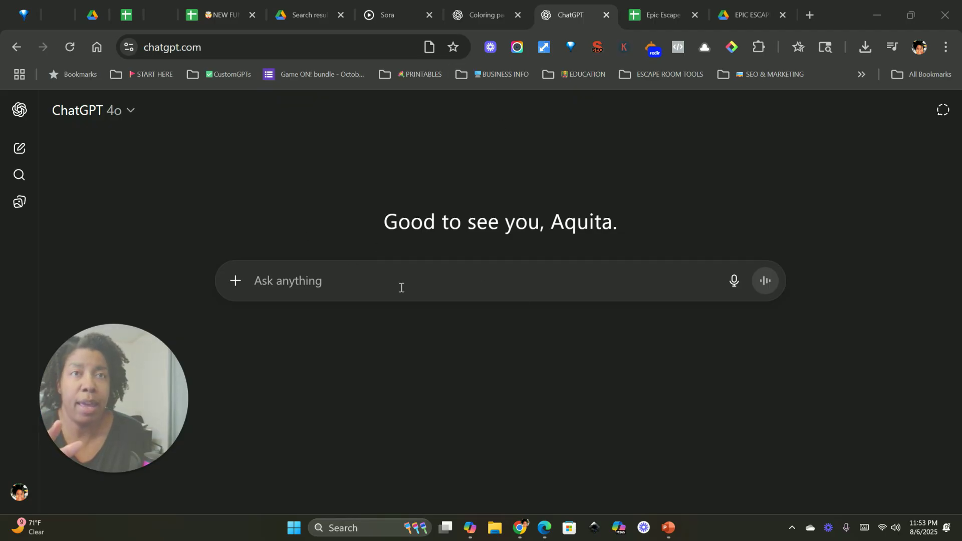
Step: Open the existing coloring page mockup chat and turn on image creation for a new message
left_click(481, 17)
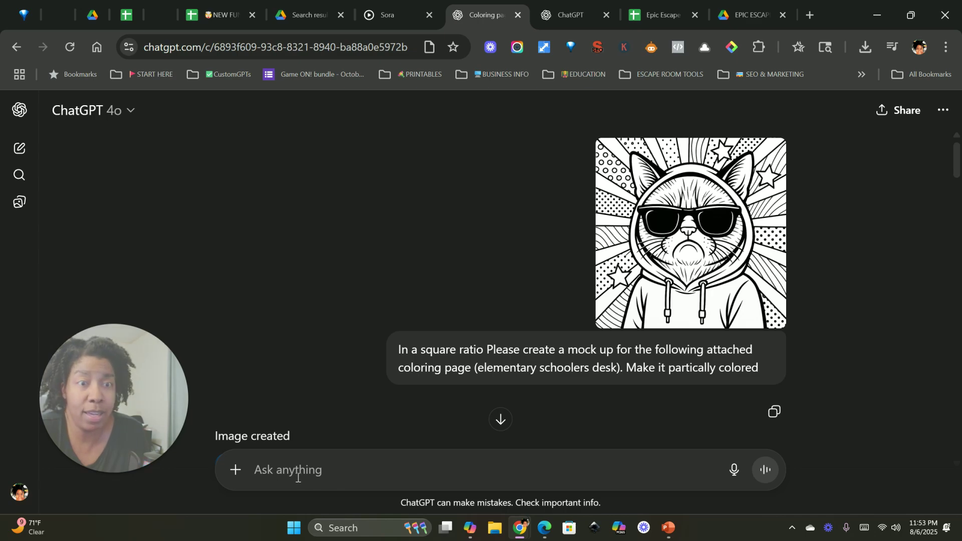
left_click(236, 476)
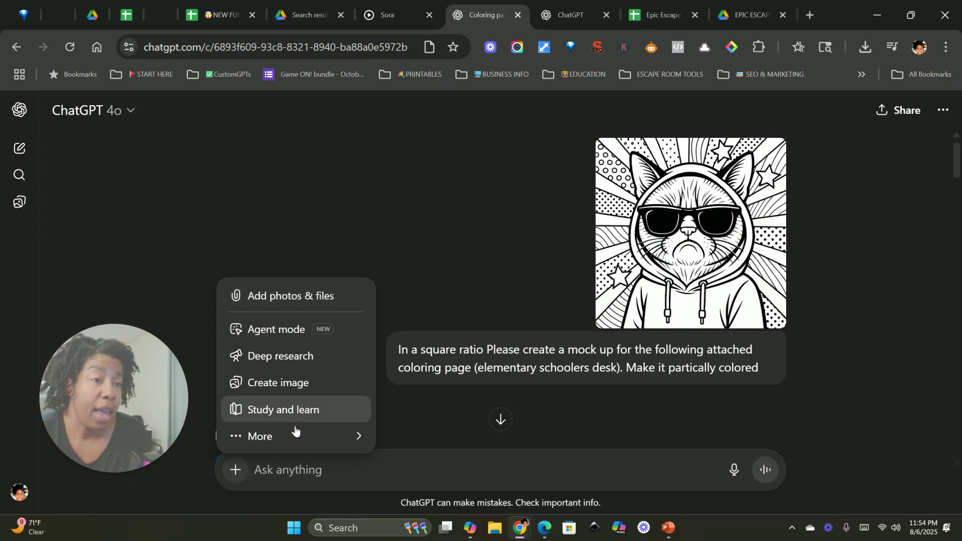
left_click(296, 382)
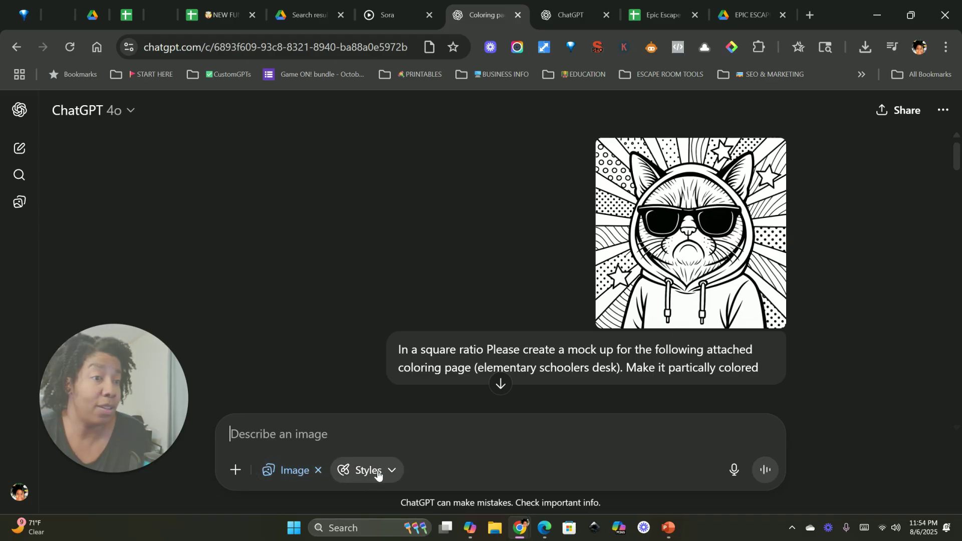
Step: Copy the chat's first prompt, requesting a square, partially colored coloring page mockup on an elementary schooler's desk, into the new image description
left_click_drag(399, 349, 760, 369)
key("ctrl+c")
right_click(719, 369)
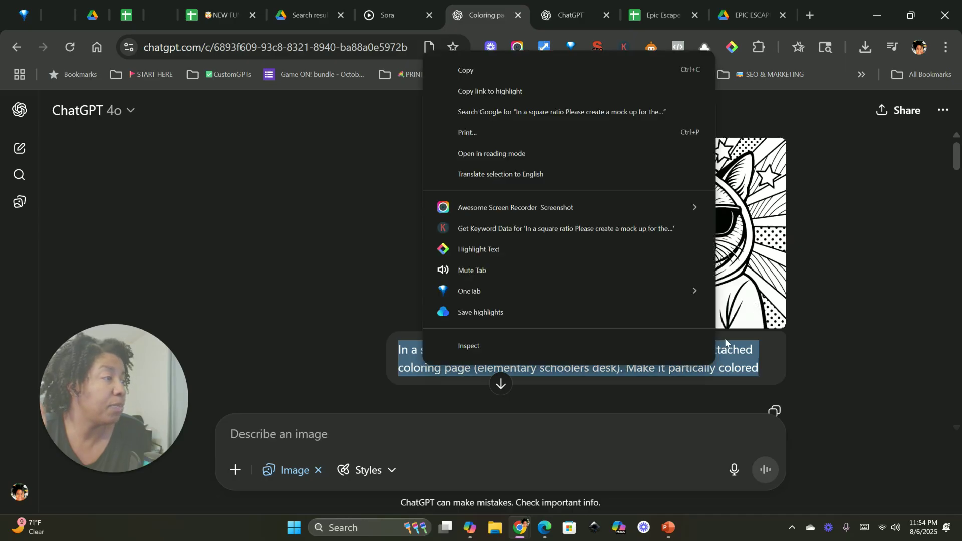
left_click(461, 68)
left_click(249, 438)
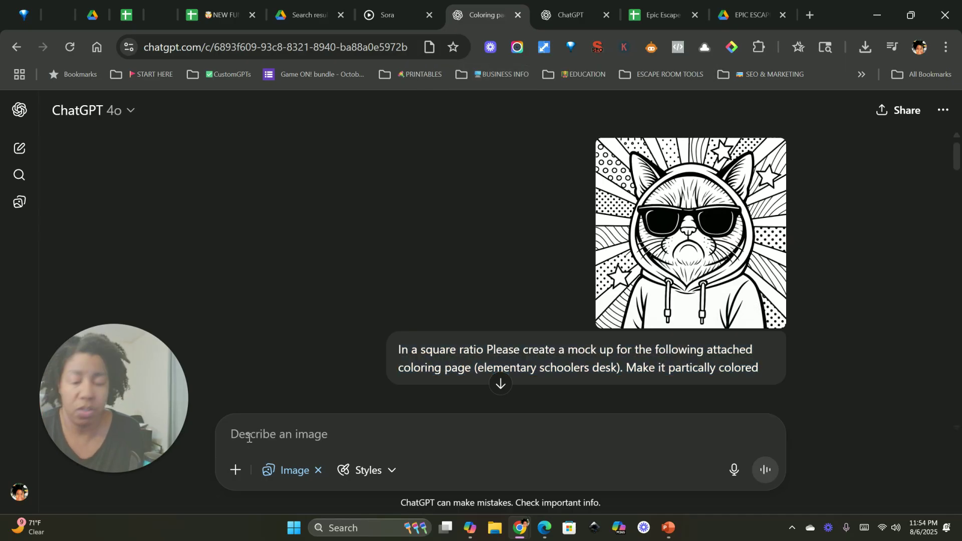
key("ctrl+v")
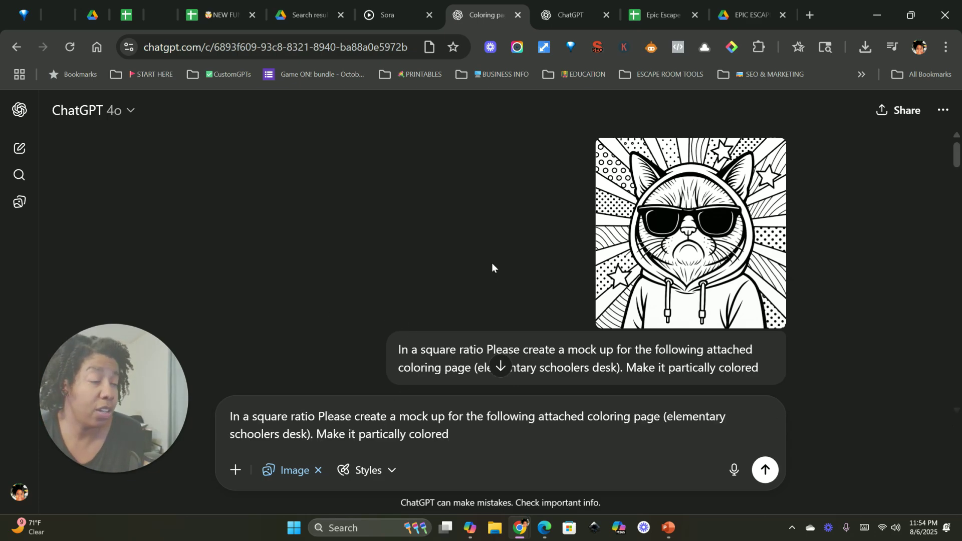
Step: Examine the generated desk mockup of the hooded cat coloring page against the prompt that produced it
scroll(437, 363, "down", 2)
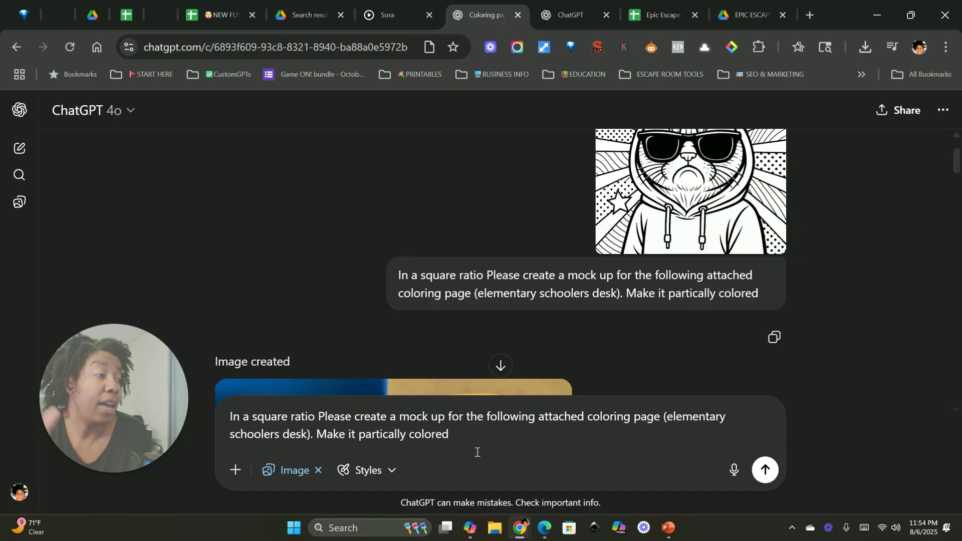
scroll(421, 275, "down", 4)
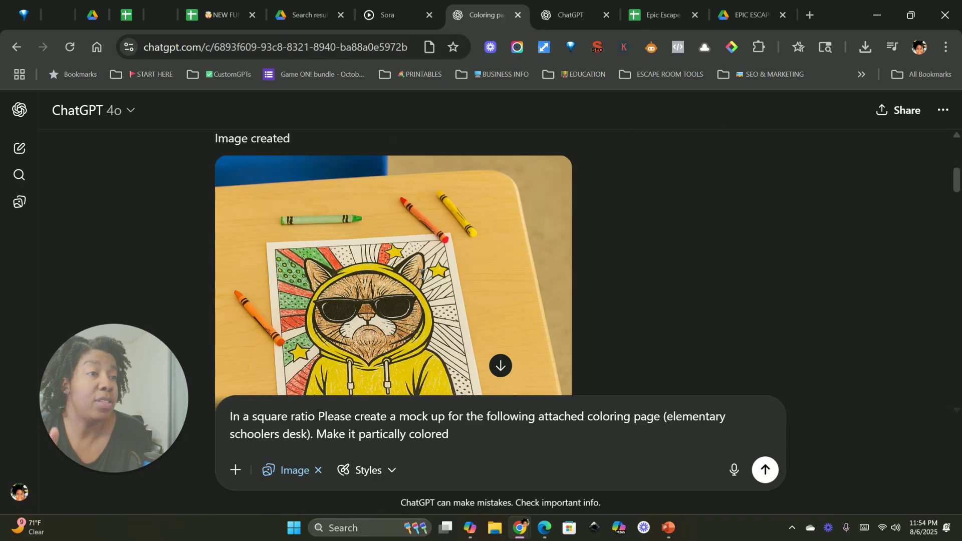
scroll(421, 278, "down", 1)
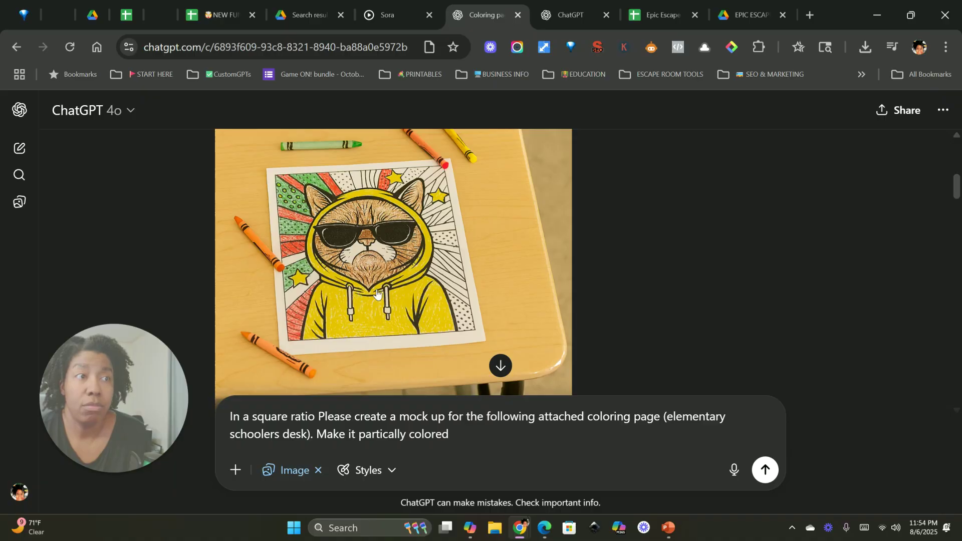
scroll(498, 296, "up", 5)
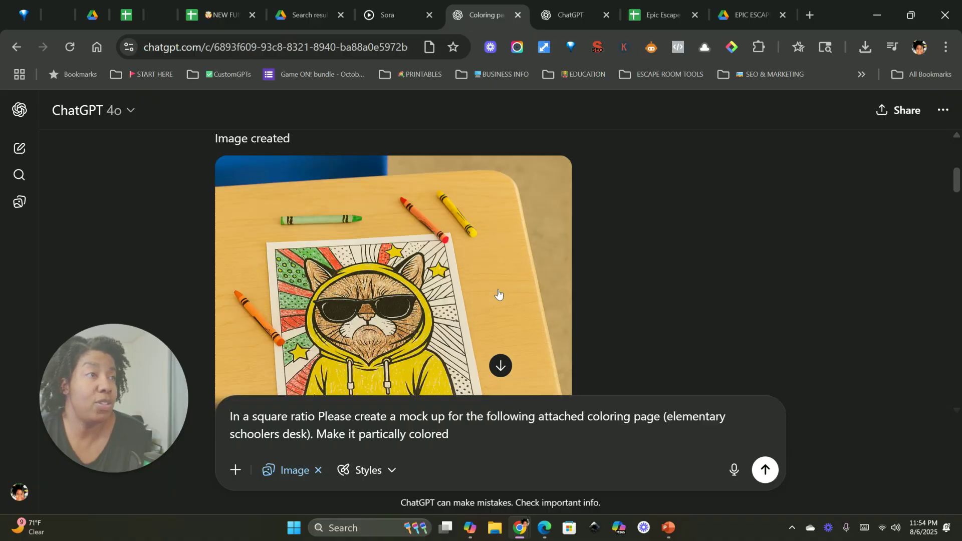
scroll(528, 215, "down", 5)
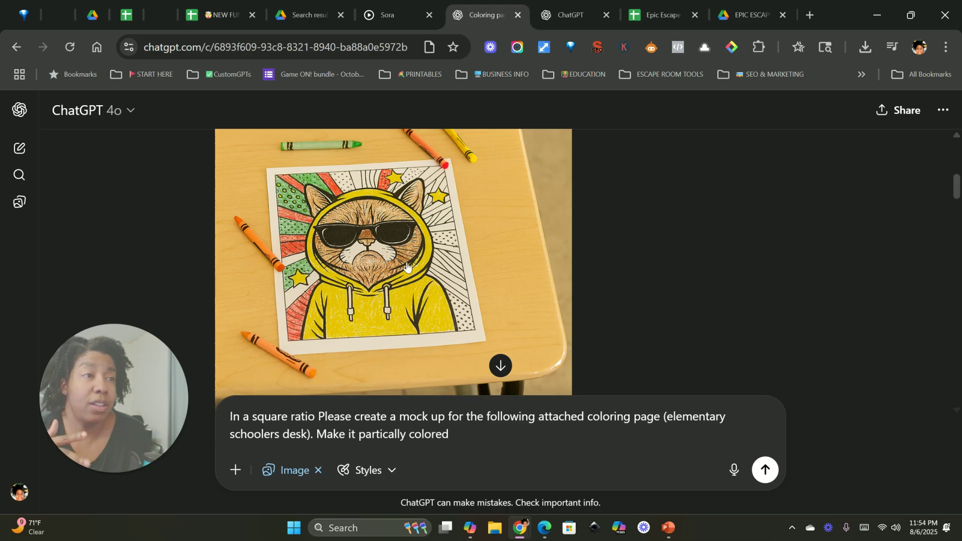
scroll(465, 263, "up", 5)
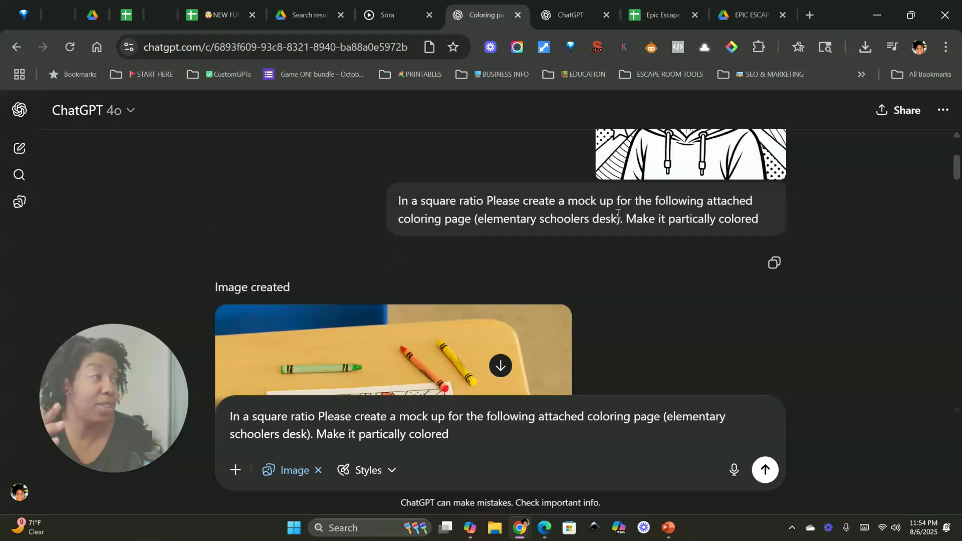
scroll(424, 241, "down", 5)
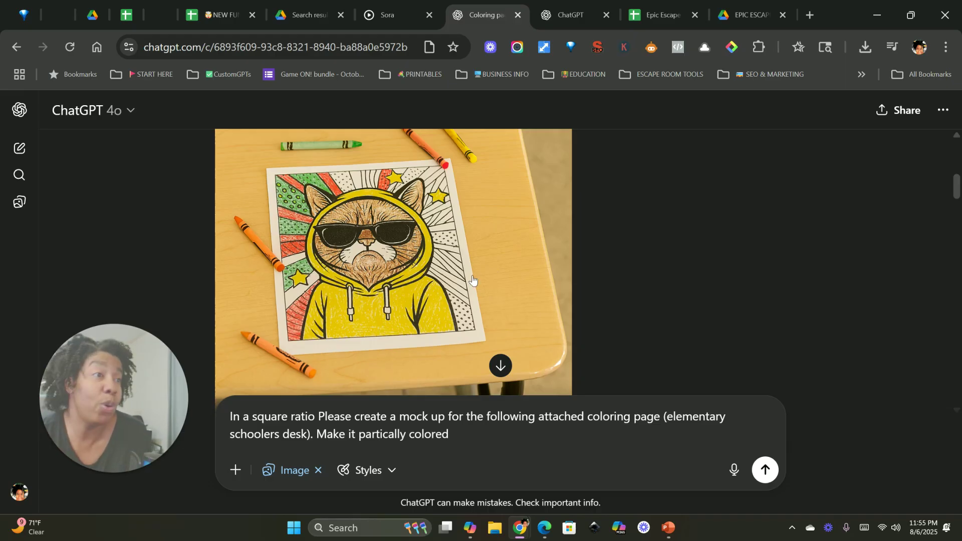
scroll(472, 279, "down", 8)
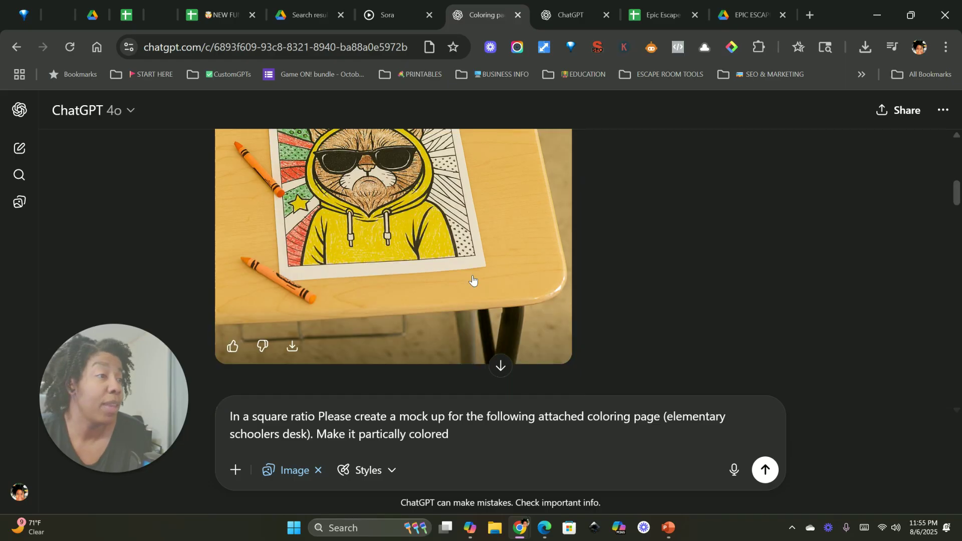
Step: View the original Sharks and Clownfish worksheet enlarged, and inspect its prompt and the generated mockup's text, handwritten answers and child's hand
scroll(471, 280, "down", 2)
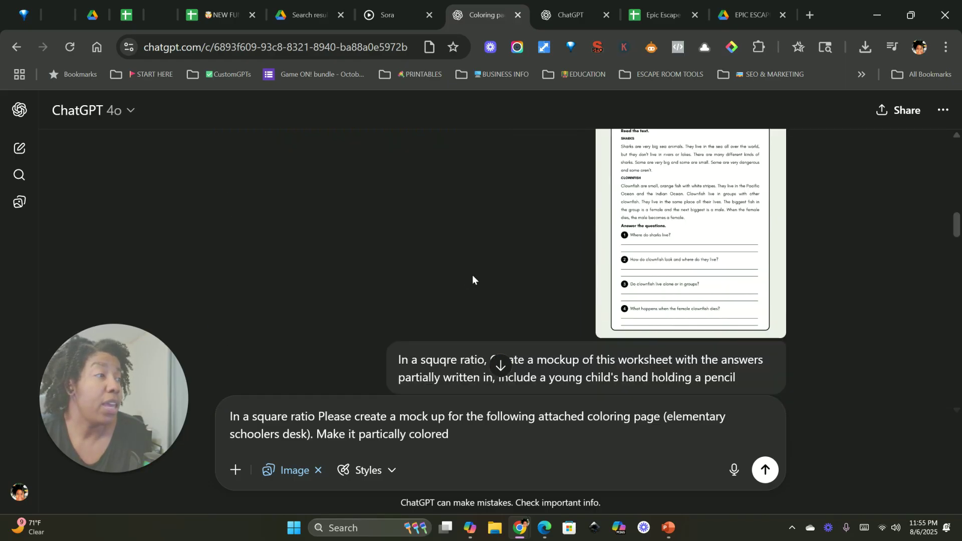
left_click(665, 211)
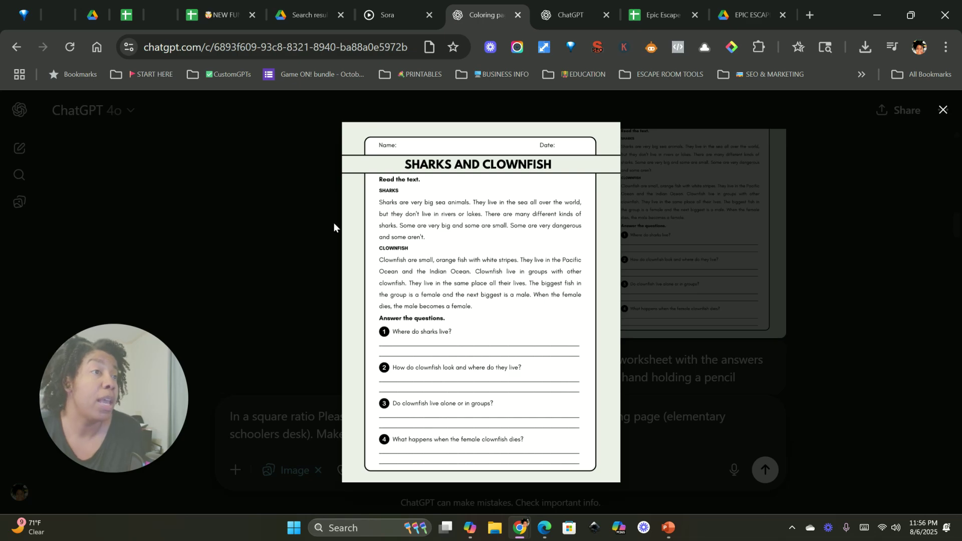
left_click(304, 223)
scroll(512, 267, "down", 2)
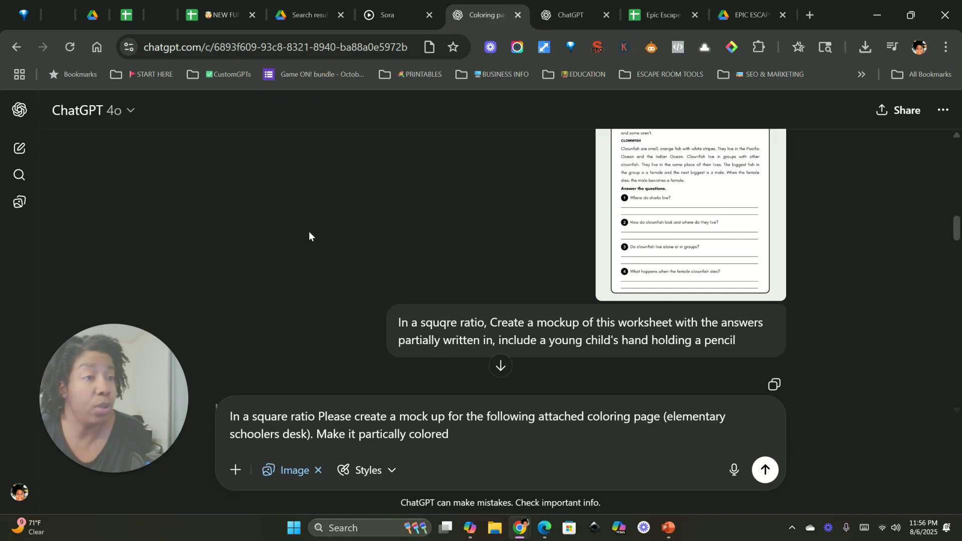
scroll(308, 233, "down", 5)
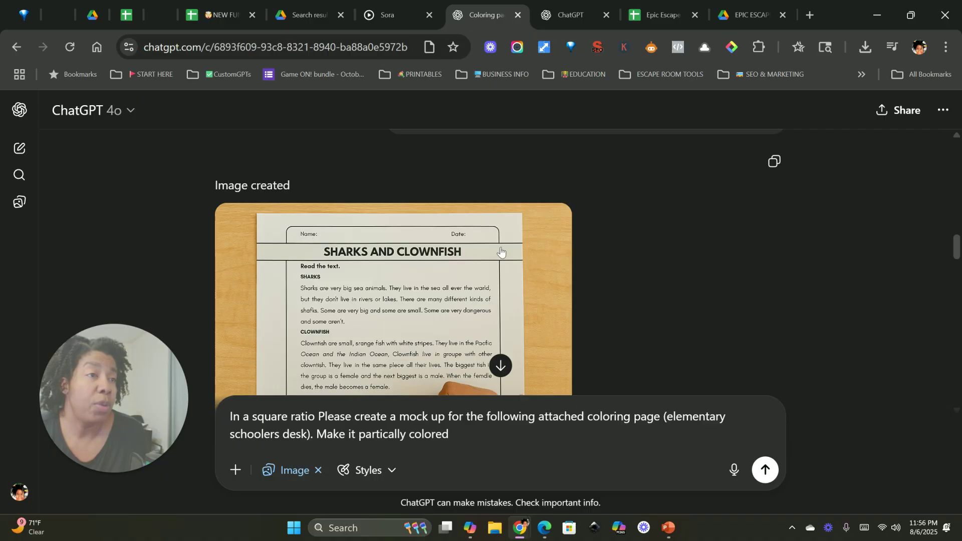
scroll(500, 251, "down", 2)
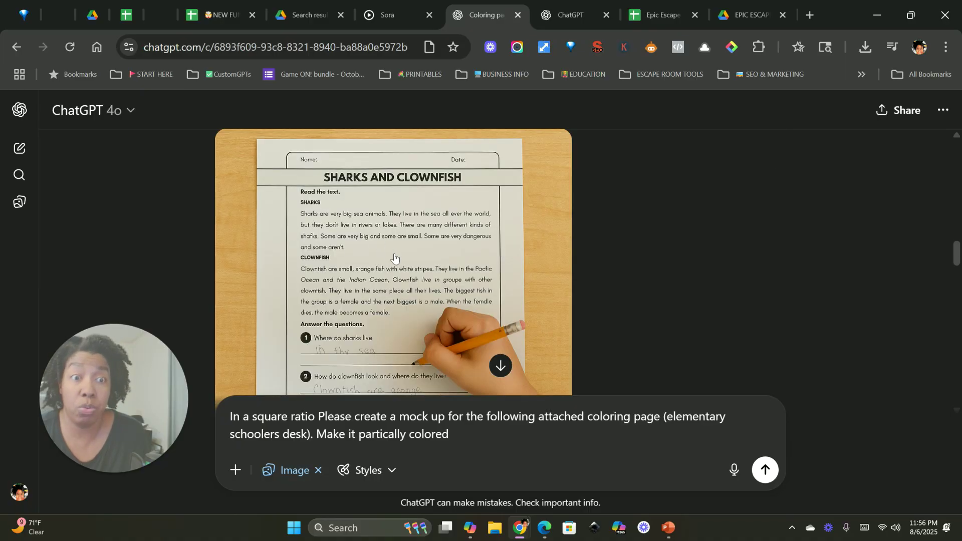
scroll(468, 332, "down", 3)
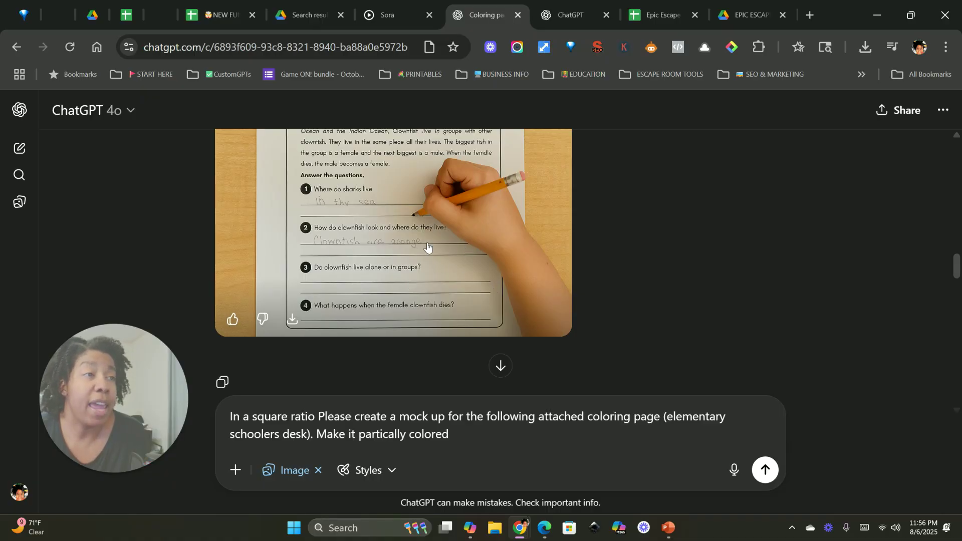
scroll(427, 255, "up", 3)
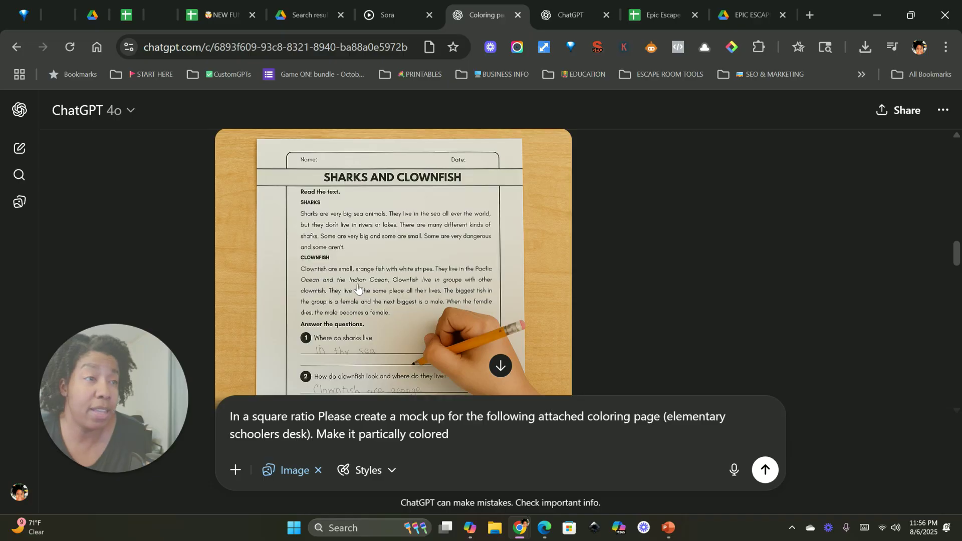
scroll(354, 287, "down", 1)
scroll(466, 307, "up", 4)
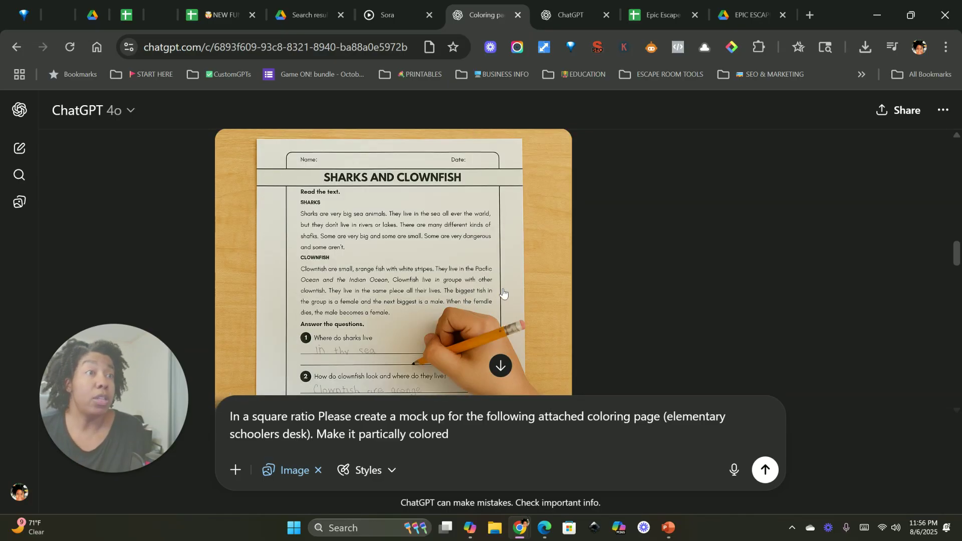
scroll(503, 292, "down", 4)
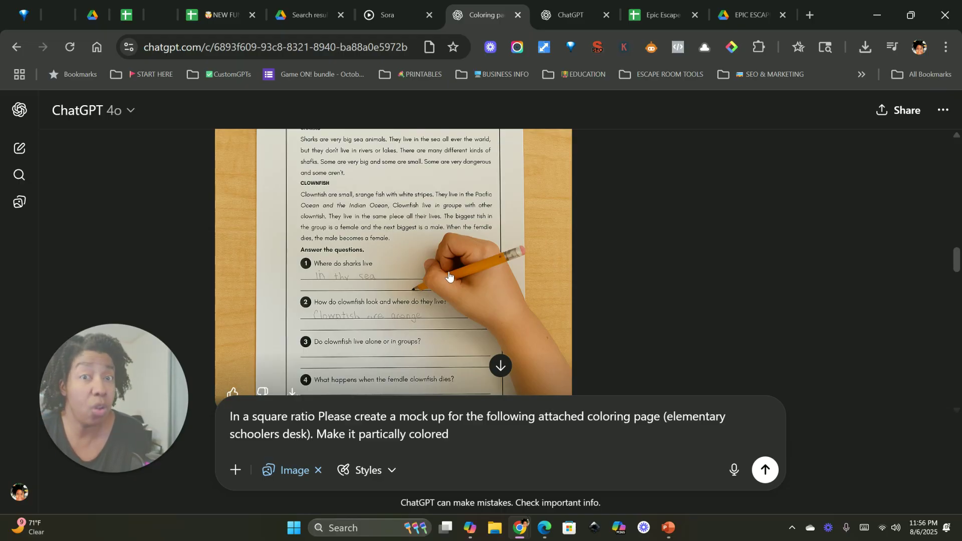
Step: Review the C3 heart coloring sheet, its colored-pencil desk prompt and the mockup generated from it
scroll(450, 275, "down", 8)
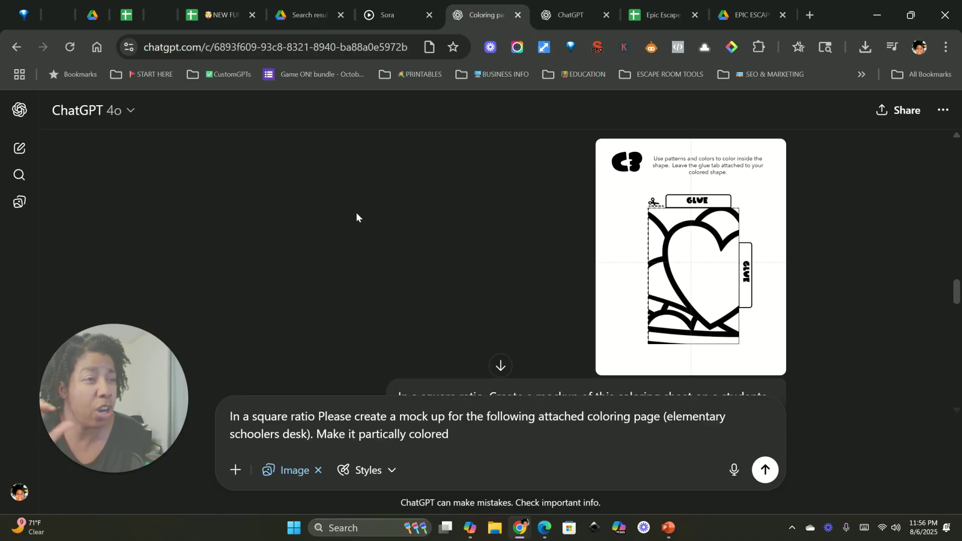
scroll(517, 234, "down", 3)
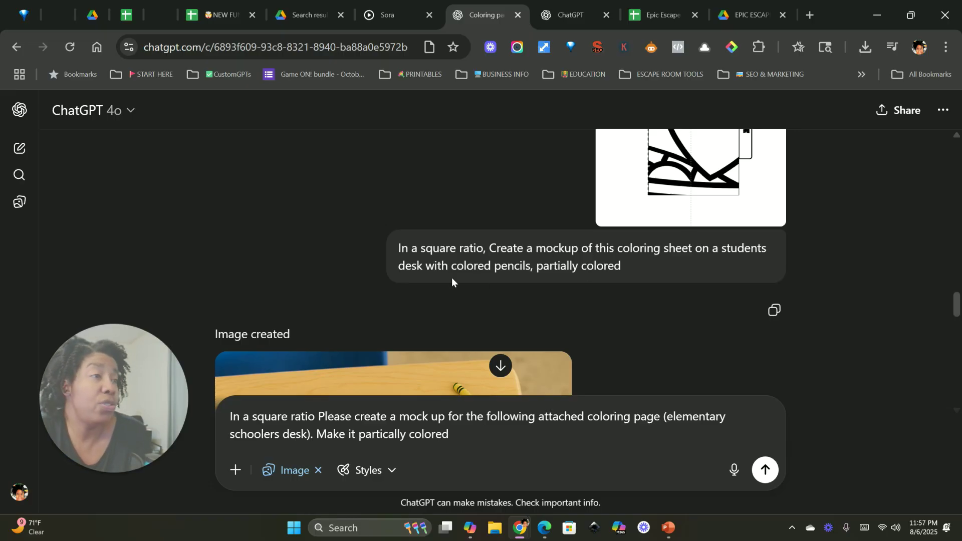
scroll(564, 275, "down", 4)
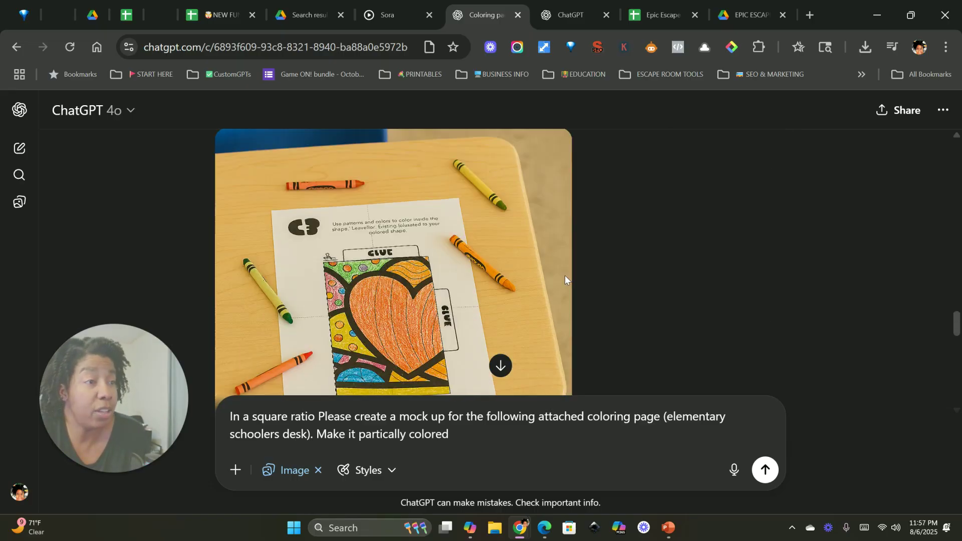
scroll(378, 311, "down", 3)
scroll(379, 310, "up", 3)
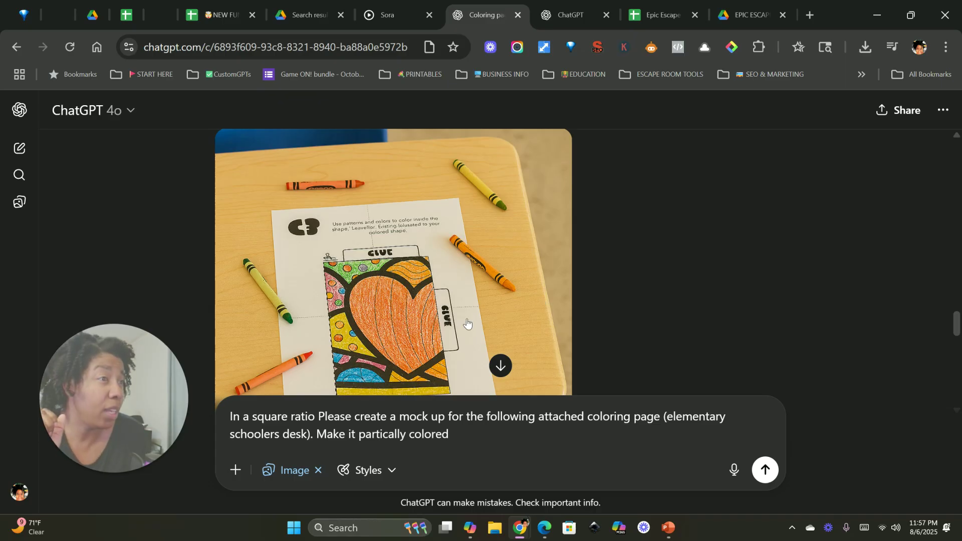
Step: Compare the hooded cat mockup with the heart coloring sheet mockup, checking the desk scene and coloring in each
scroll(517, 330, "up", 15)
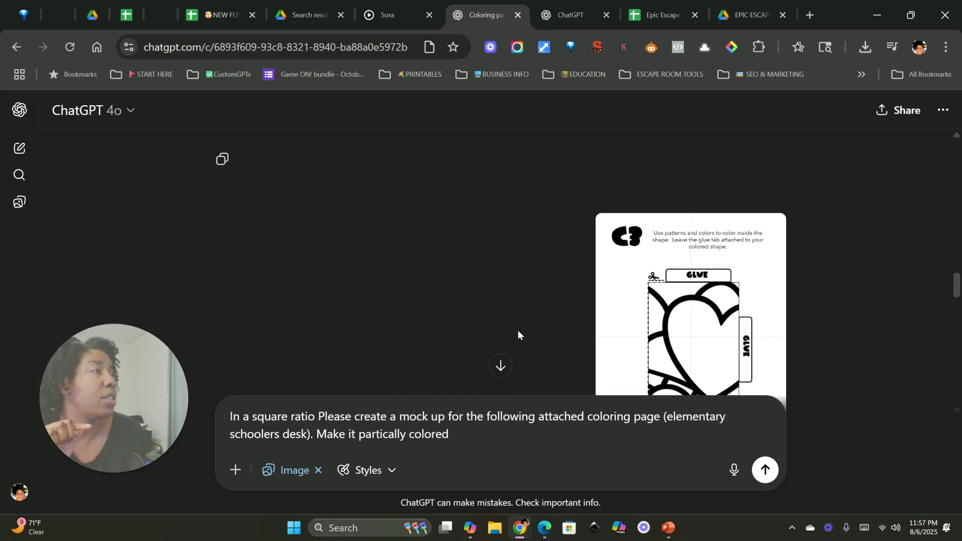
scroll(518, 330, "up", 10)
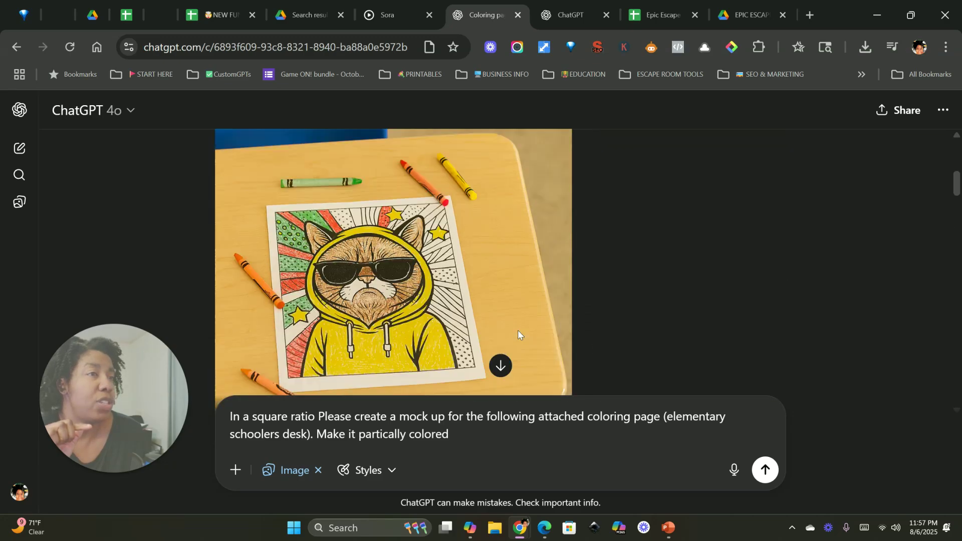
scroll(391, 338, "down", 2)
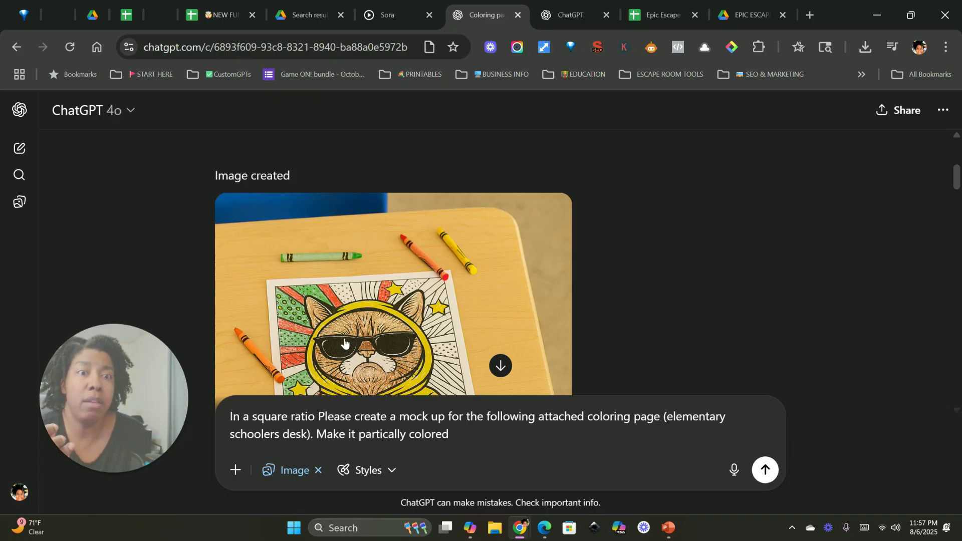
scroll(344, 342, "down", 1)
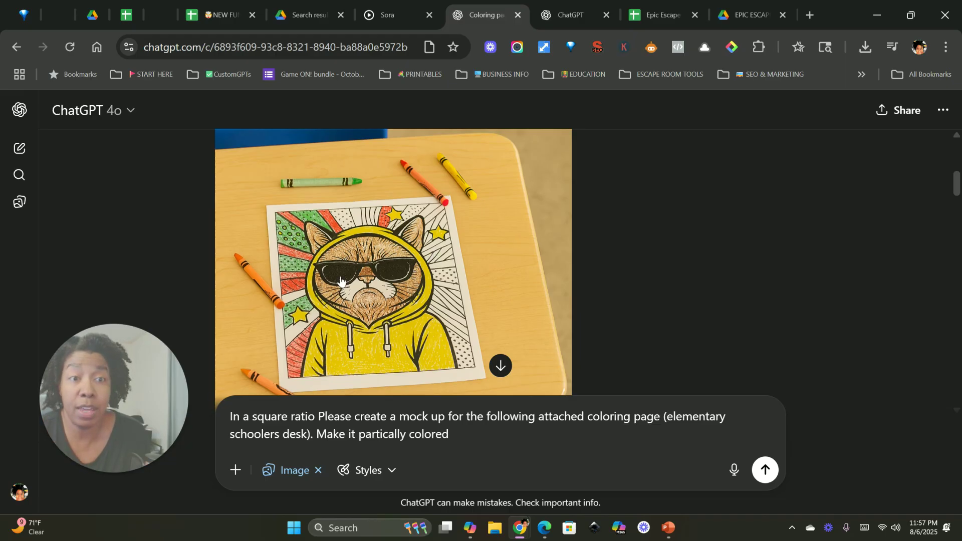
scroll(408, 295, "down", 15)
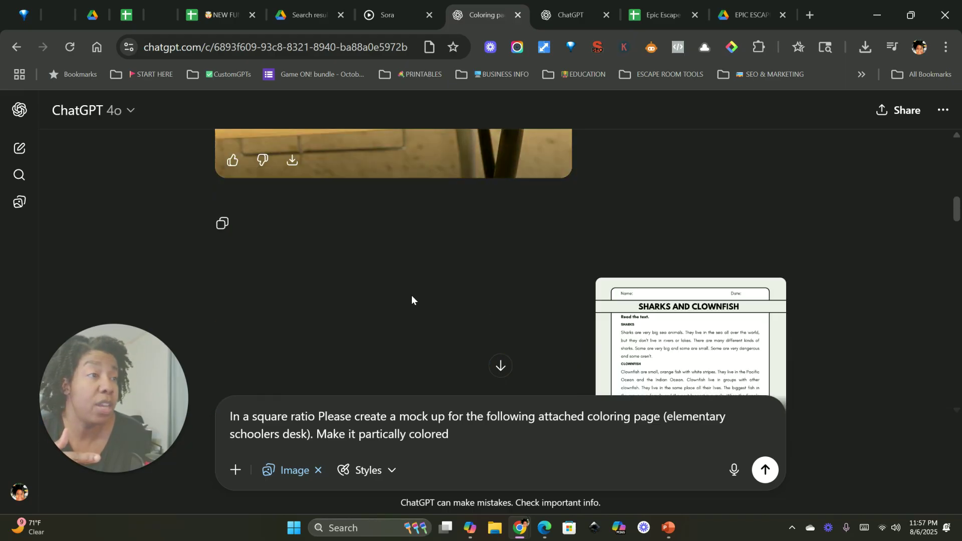
scroll(412, 298, "down", 10)
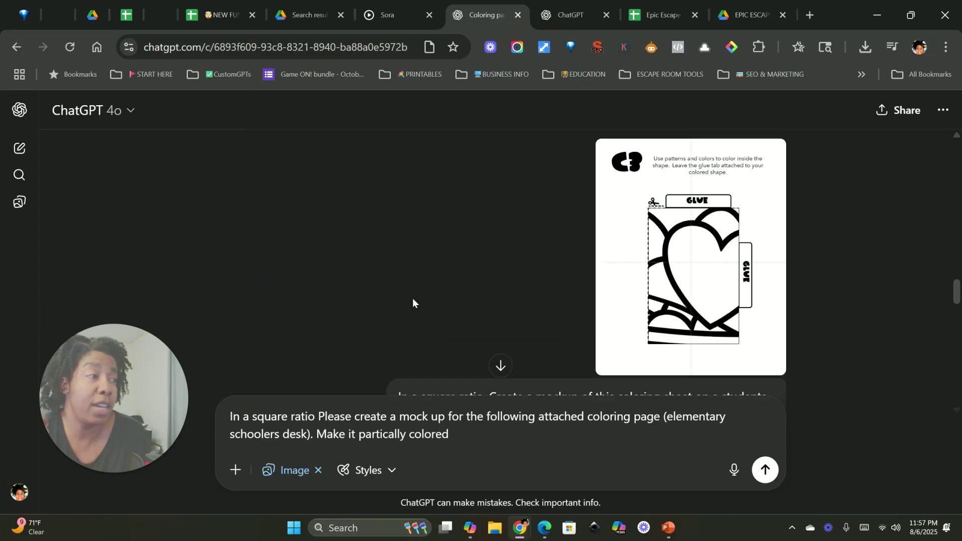
scroll(413, 298, "down", 2)
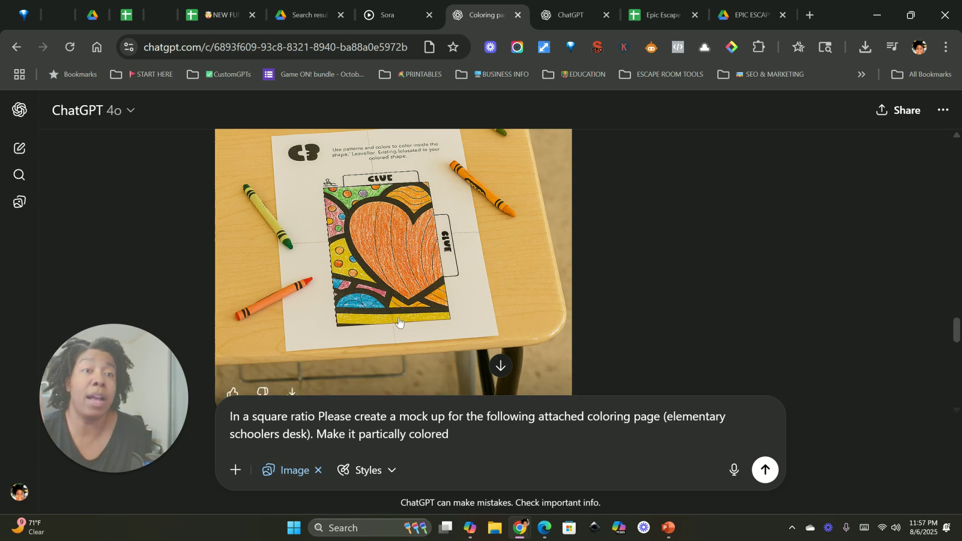
scroll(521, 281, "down", 2)
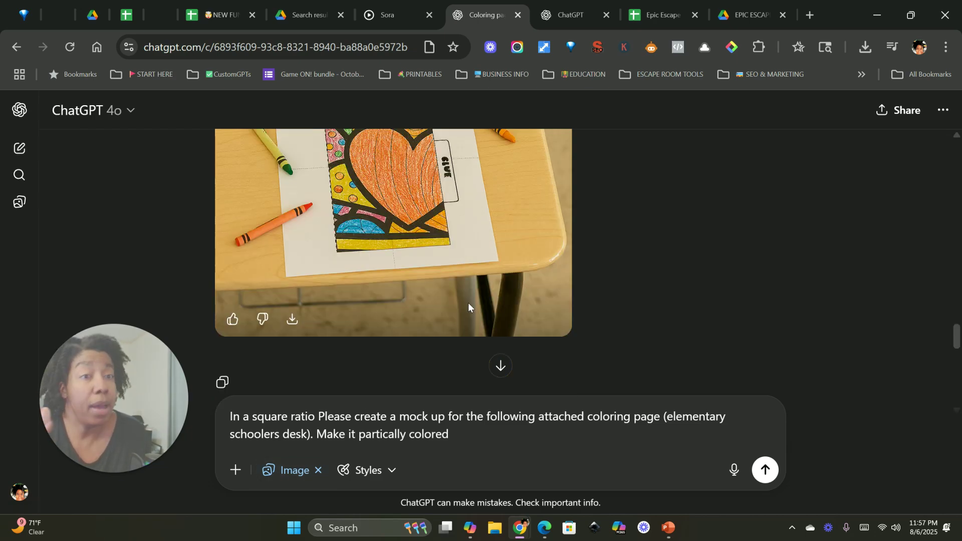
Step: Review the heart coloring sheet mockup regenerated in pinks and reds, including its enlarged view
scroll(467, 302, "down", 2)
scroll(613, 307, "down", 2)
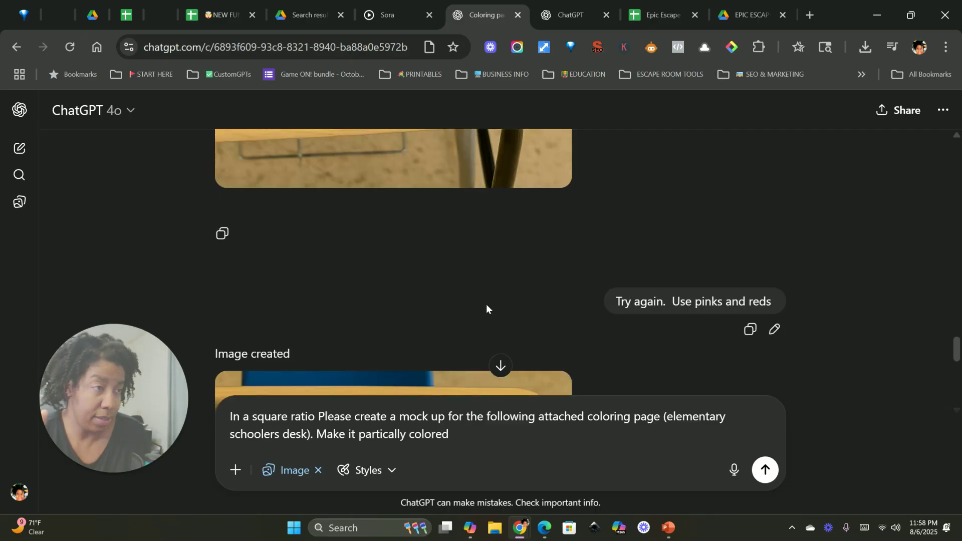
scroll(486, 305, "down", 3)
scroll(486, 305, "down", 3)
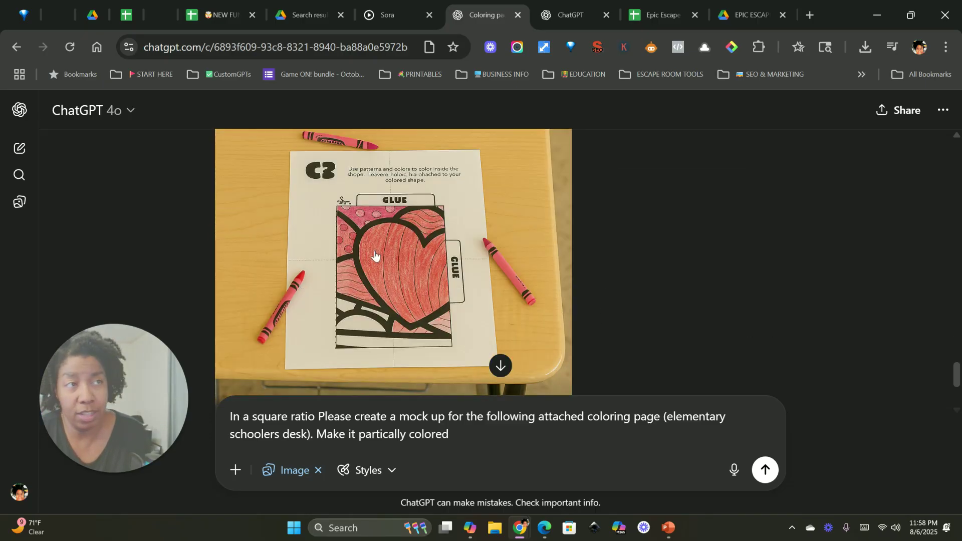
left_click(410, 182)
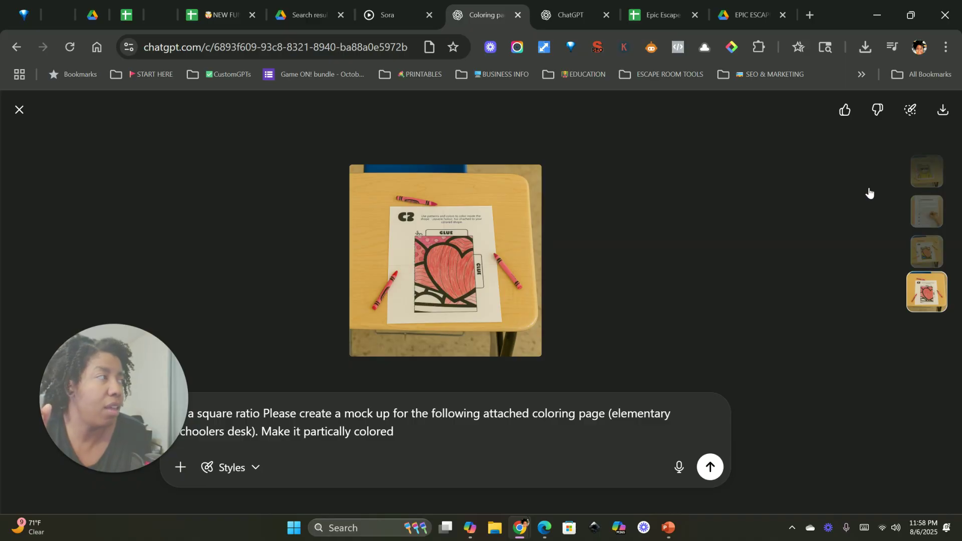
left_click(19, 109)
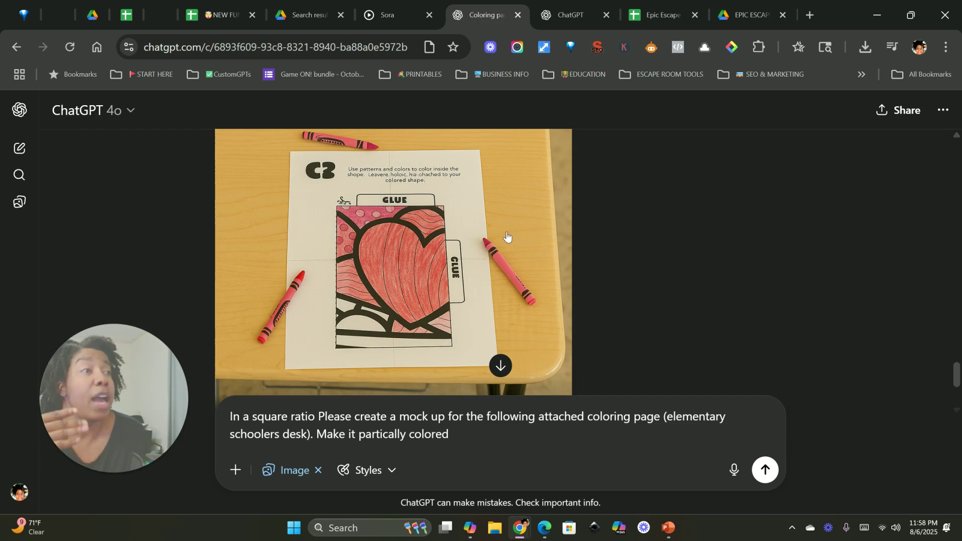
scroll(488, 295, "down", 2)
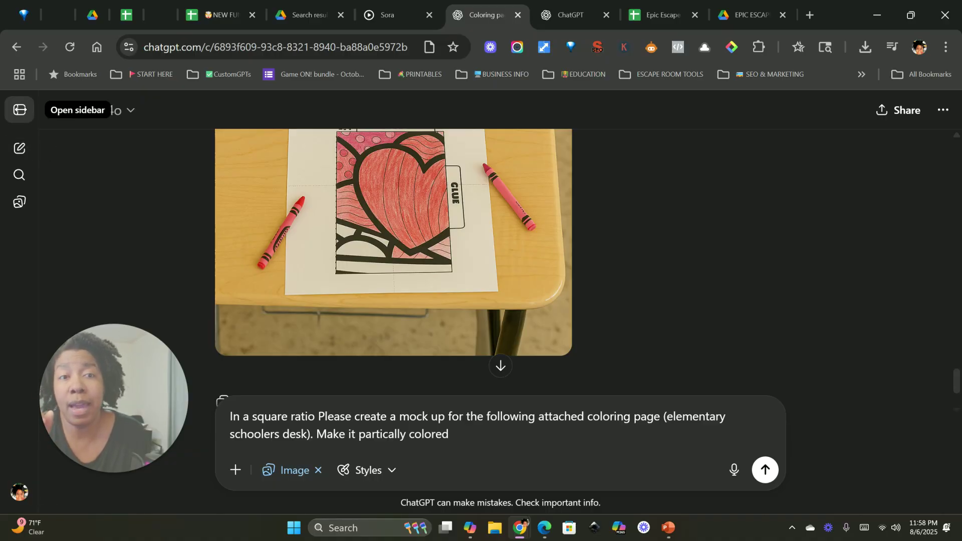
Step: Switch to Sora and open the library of previously generated media
left_click(20, 111)
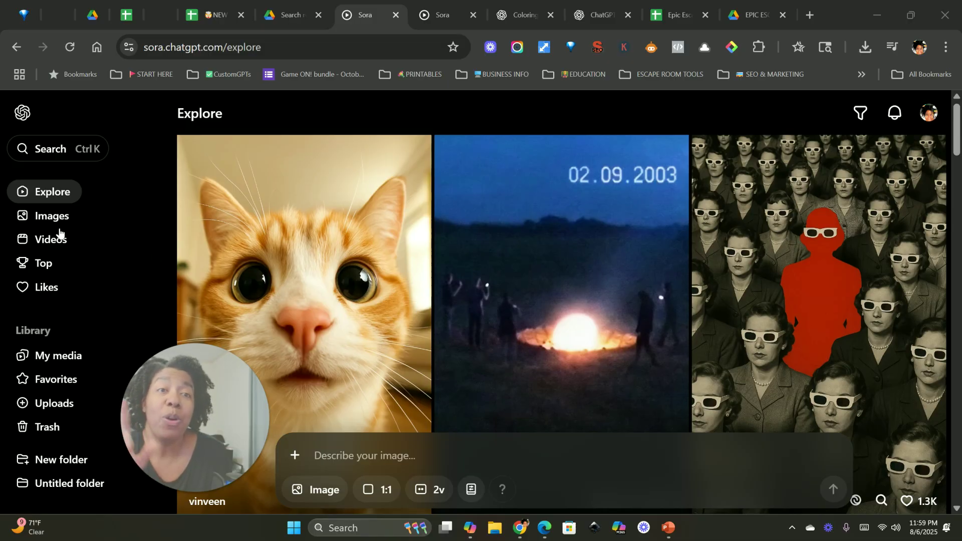
left_click(52, 359)
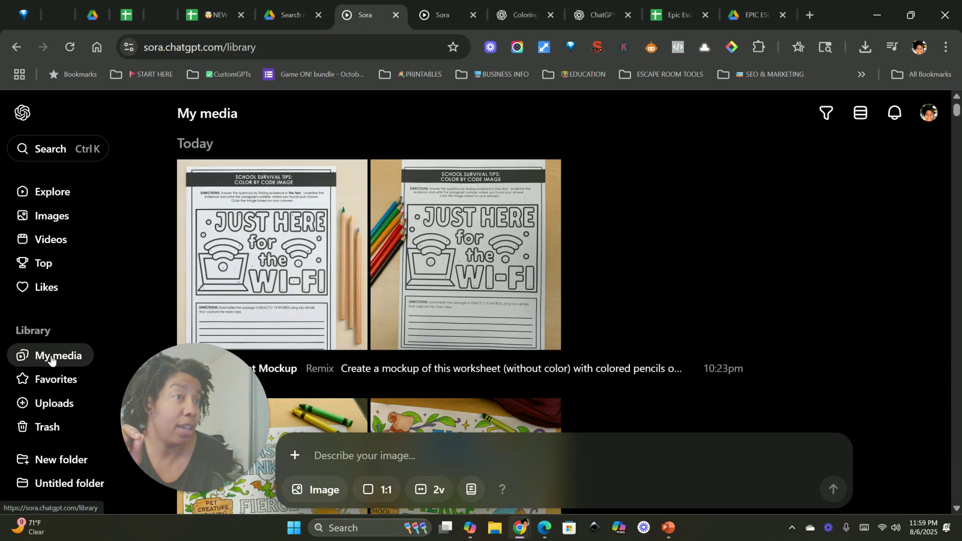
left_click_drag(197, 420, 115, 356)
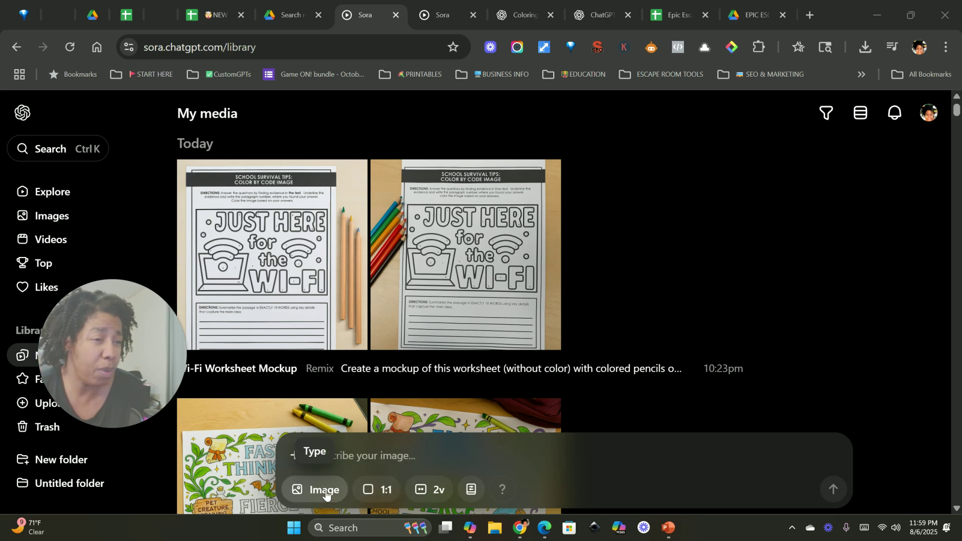
Step: Check which sources the image prompt offers for adding reference images
left_click(385, 460)
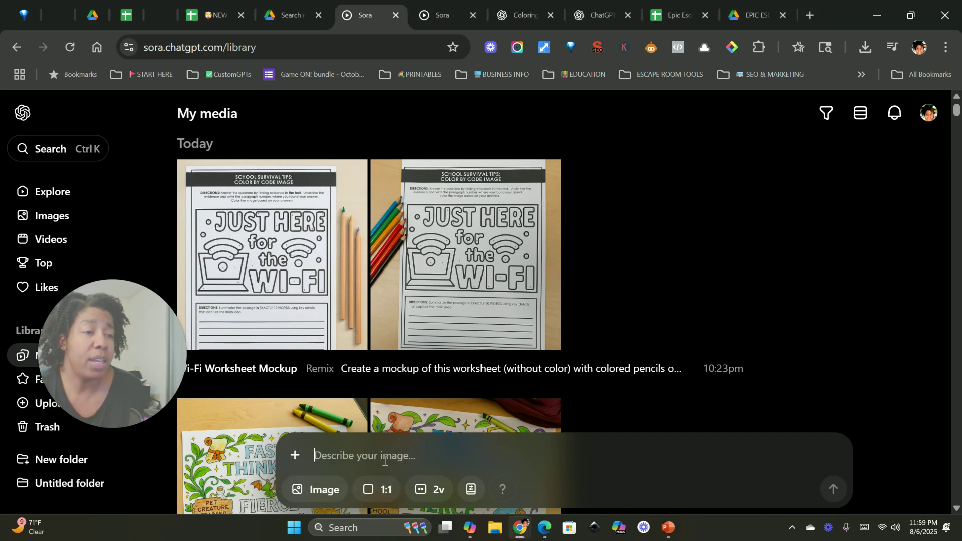
left_click(295, 455)
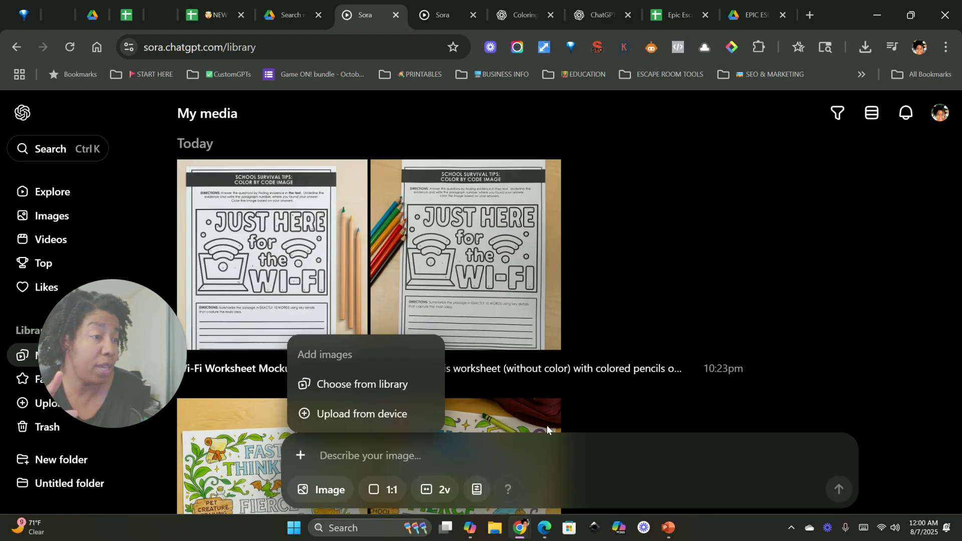
left_click(399, 453)
Step: View the partially colored "Fast Thinkers, Fierce Friends" crayon mockup enlarged, and return to the media library
scroll(365, 351, "down", 3)
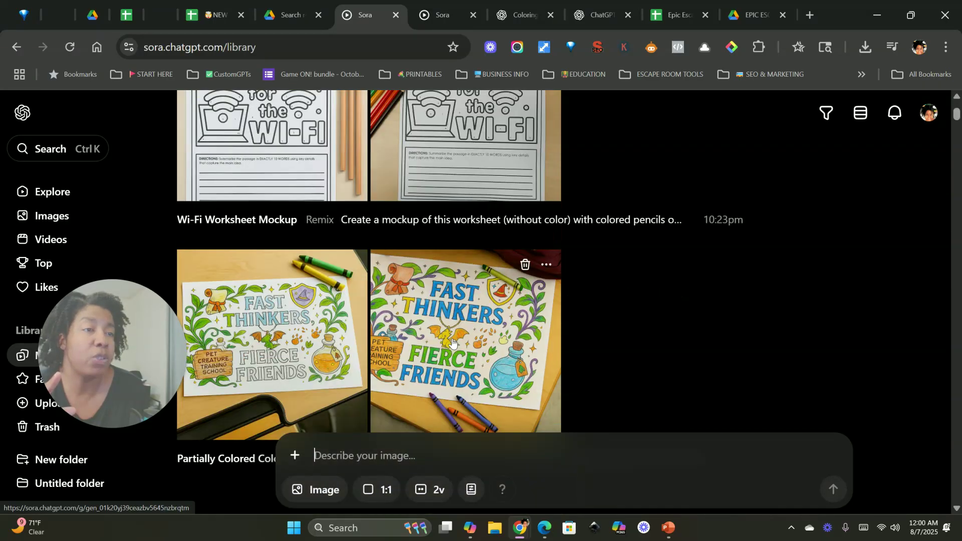
left_click(264, 328)
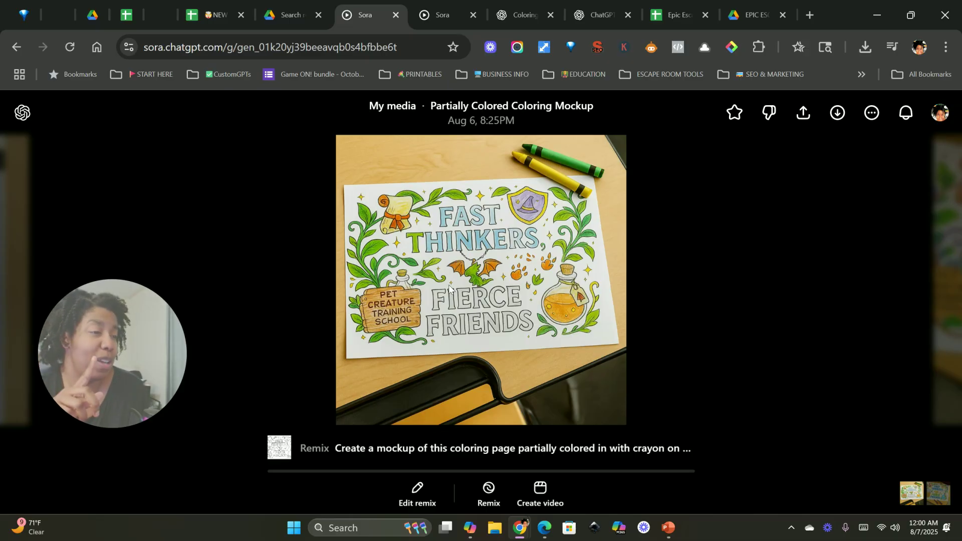
left_click(21, 114)
left_click_drag(114, 361, 84, 302)
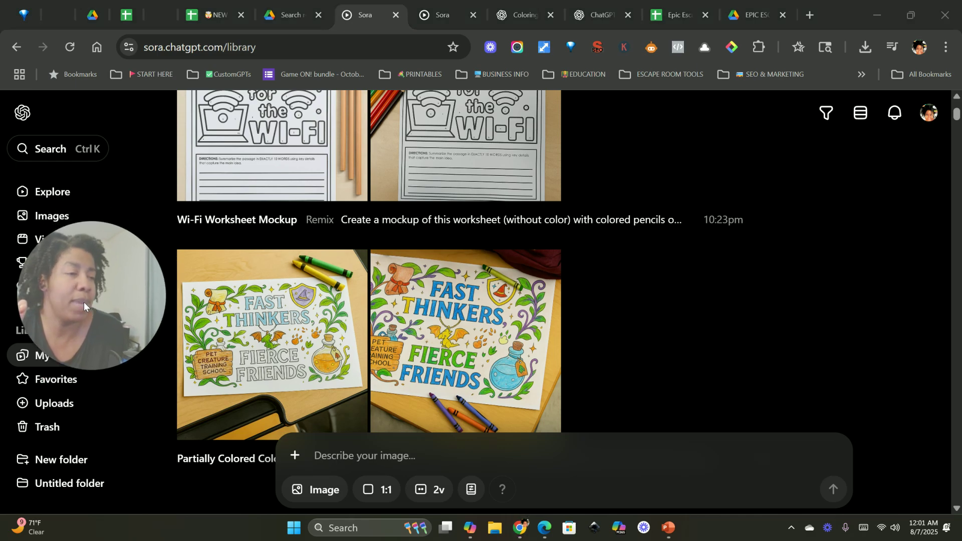
Step: Attach the uncolored, lighter-lined "Fast Thinkers, Fierce Friends" coloring page from the media library to the image prompt
left_click(295, 456)
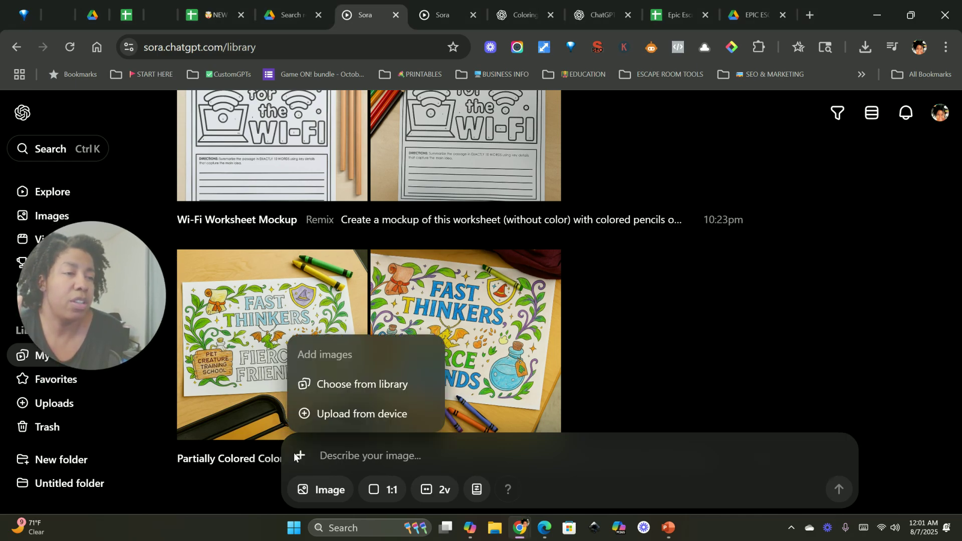
left_click(361, 384)
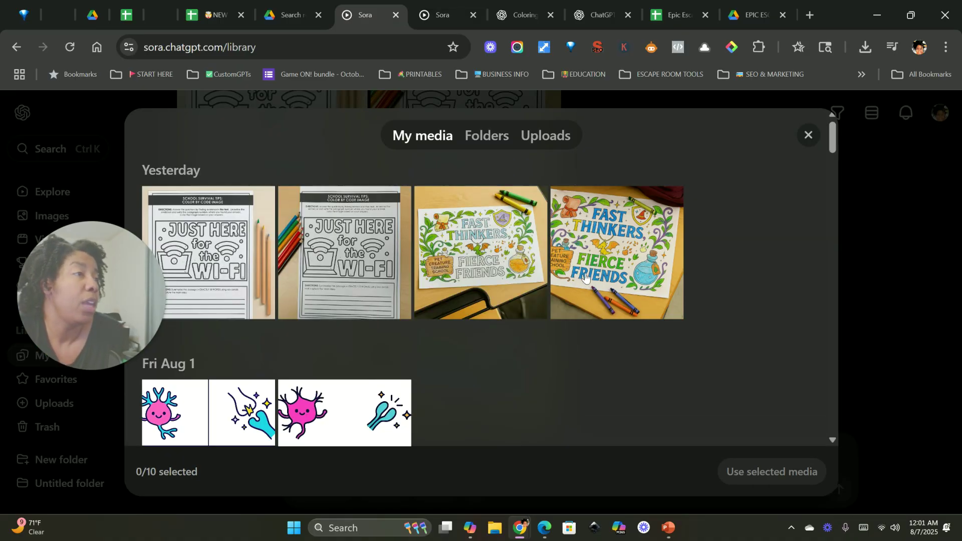
scroll(601, 271, "down", 10)
scroll(645, 265, "down", 10)
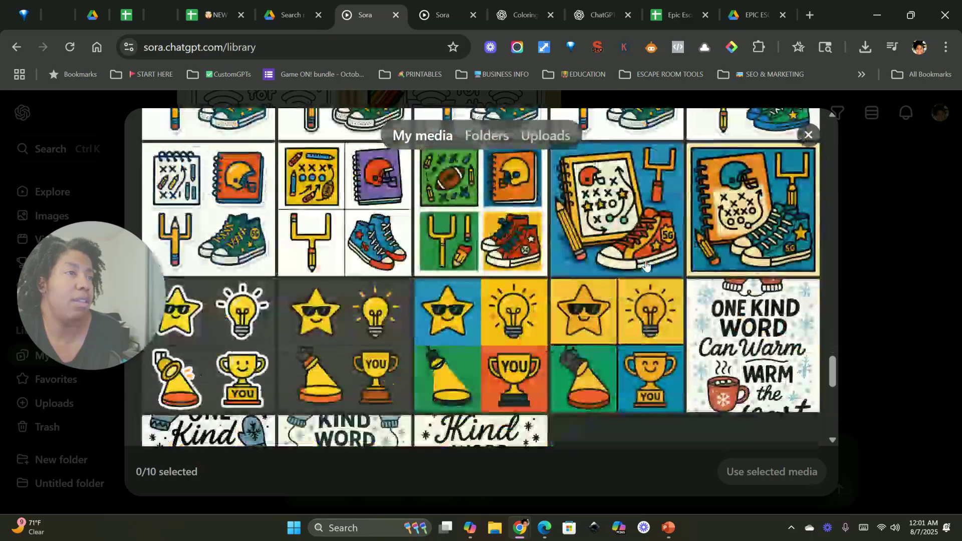
scroll(645, 265, "down", 10)
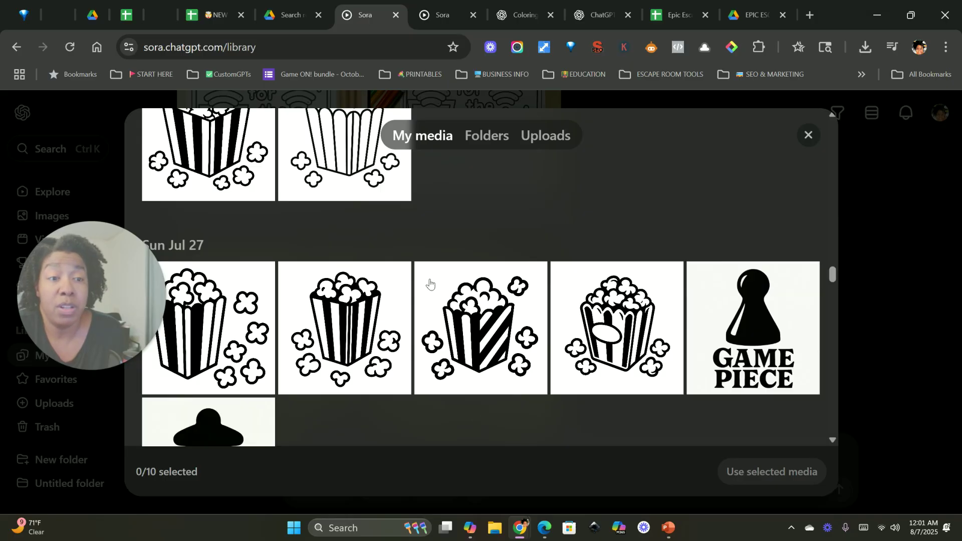
scroll(699, 306, "down", 5)
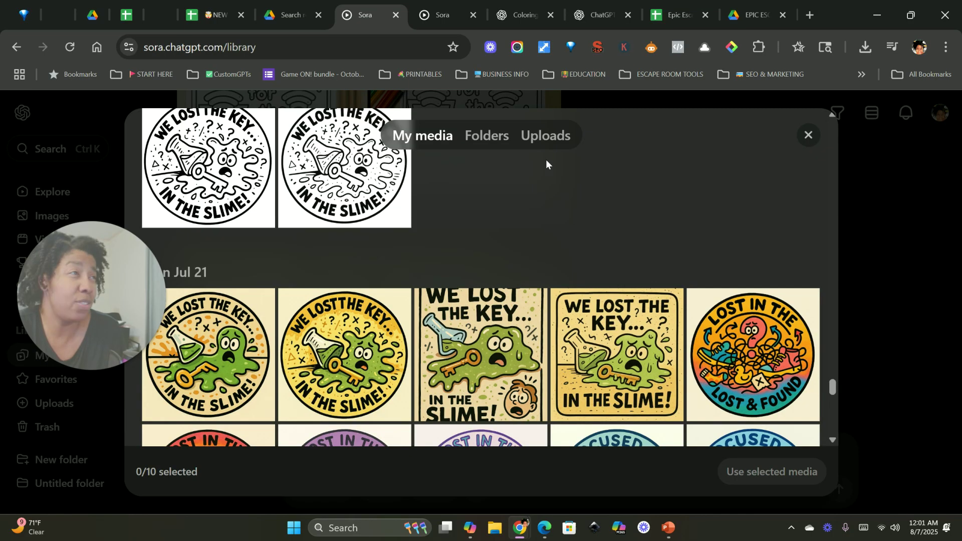
scroll(544, 200, "down", 15)
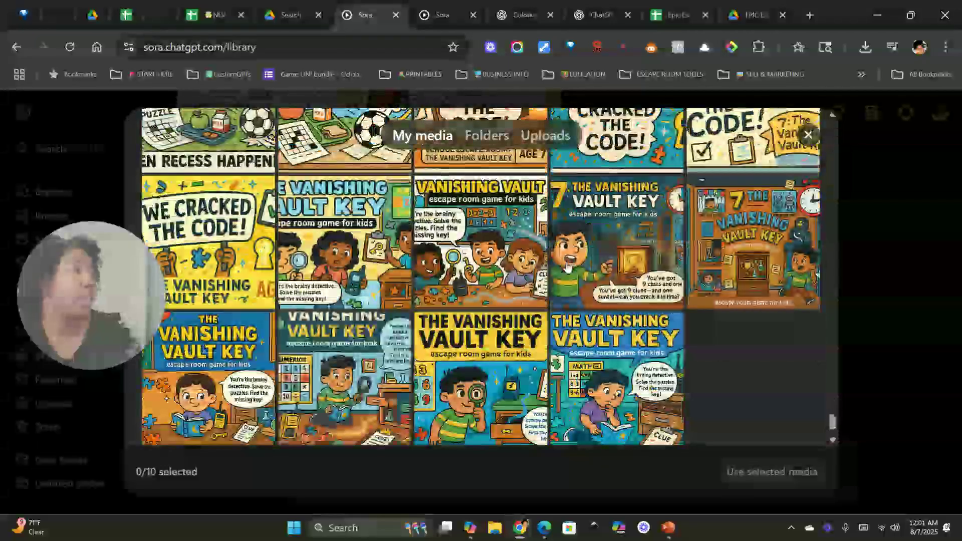
scroll(568, 265, "down", 1)
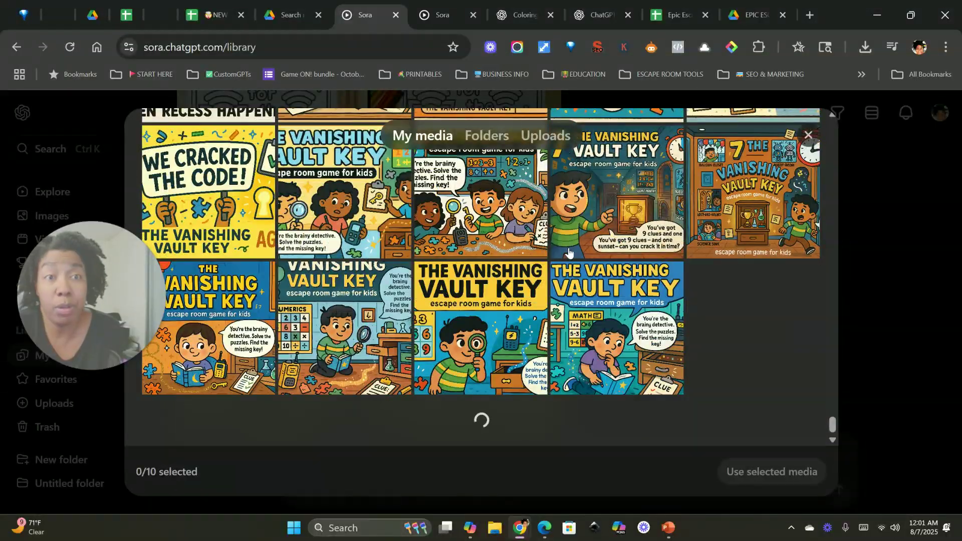
scroll(619, 272, "down", 3)
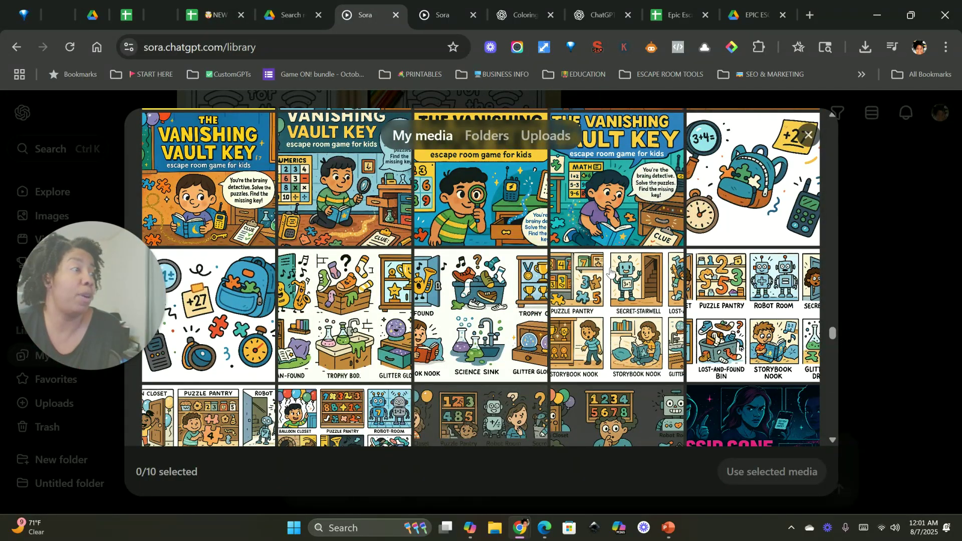
scroll(620, 273, "down", 3)
scroll(607, 263, "down", 15)
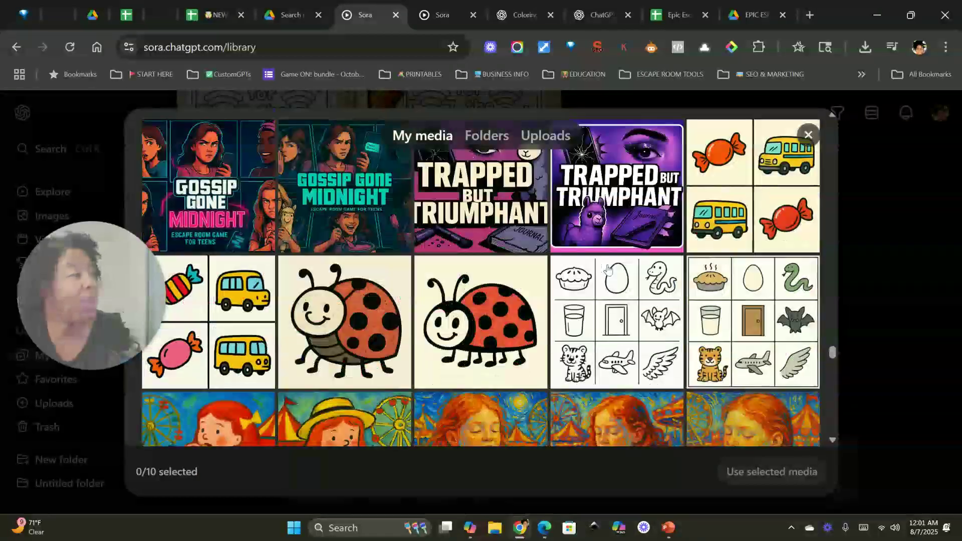
scroll(608, 268, "down", 12)
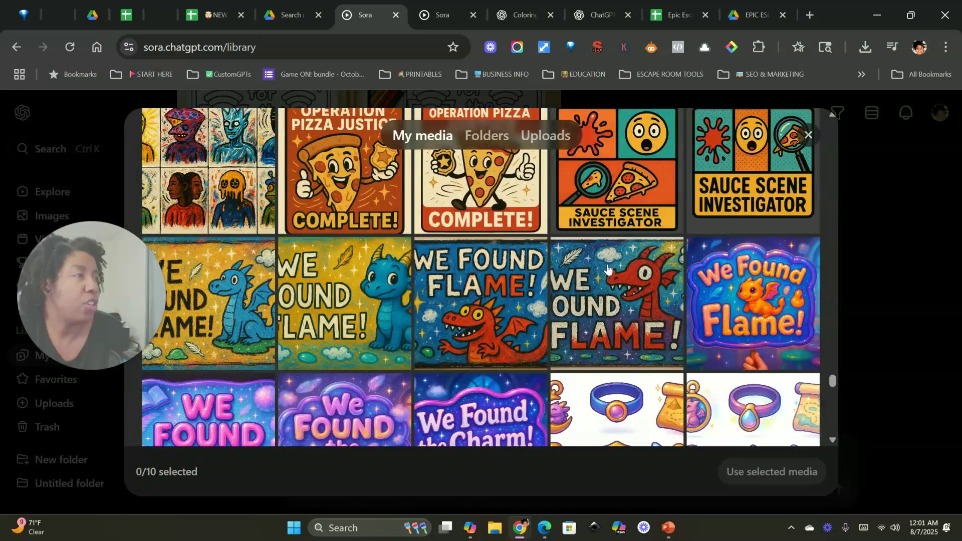
scroll(607, 269, "down", 12)
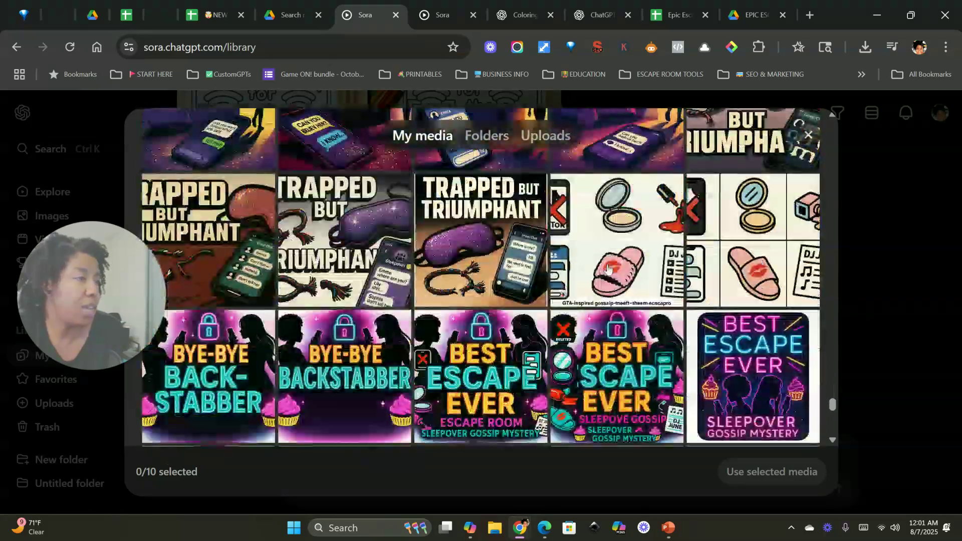
scroll(646, 295, "down", 10)
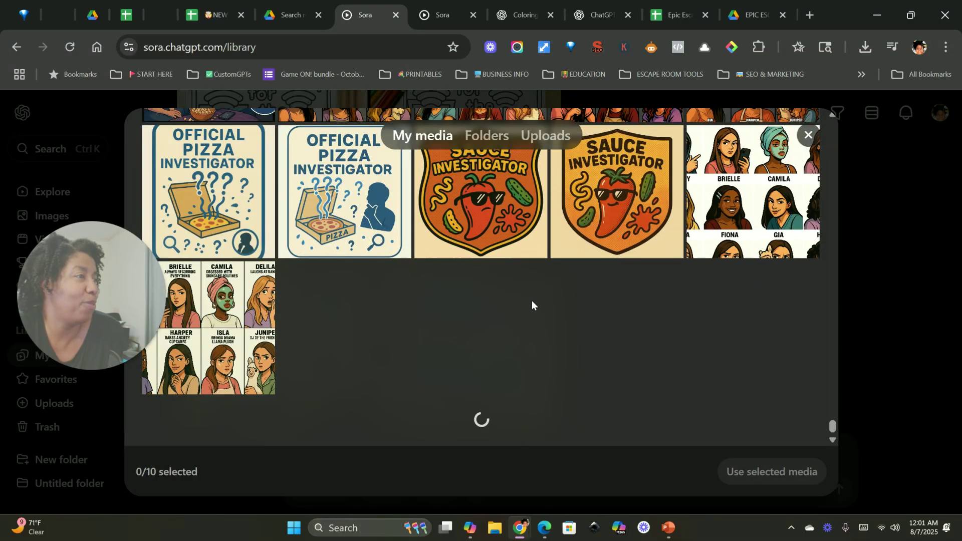
scroll(579, 305, "down", 10)
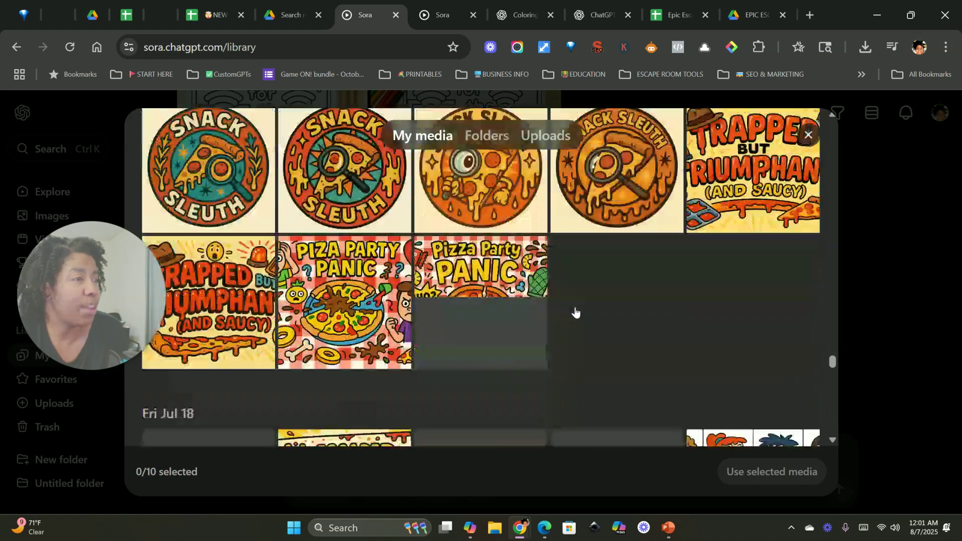
scroll(586, 290, "down", 3)
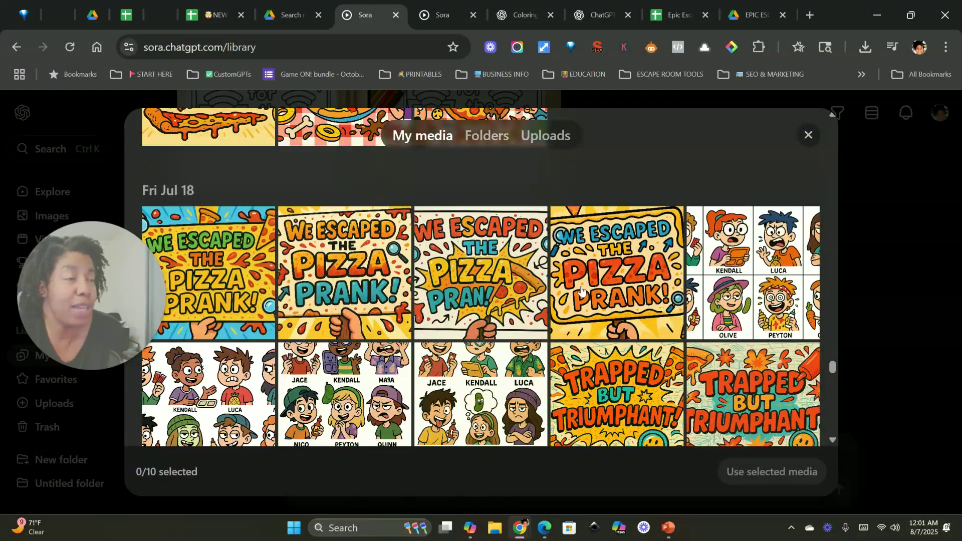
scroll(551, 303, "down", 9)
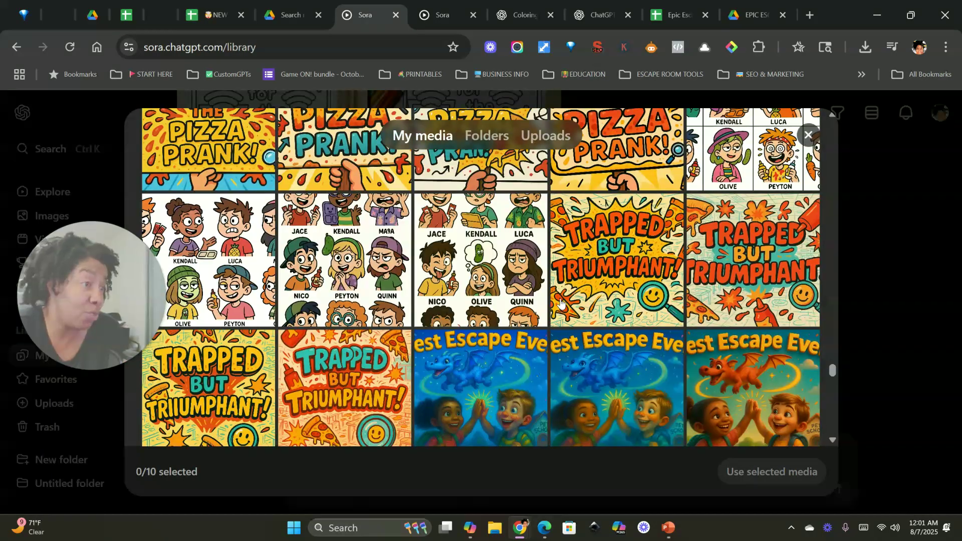
scroll(560, 303, "down", 8)
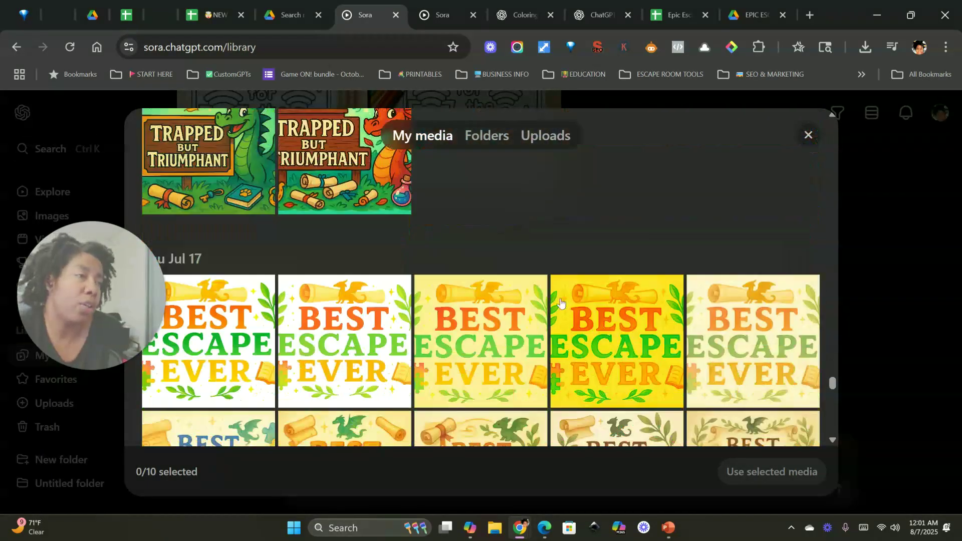
scroll(560, 303, "down", 3)
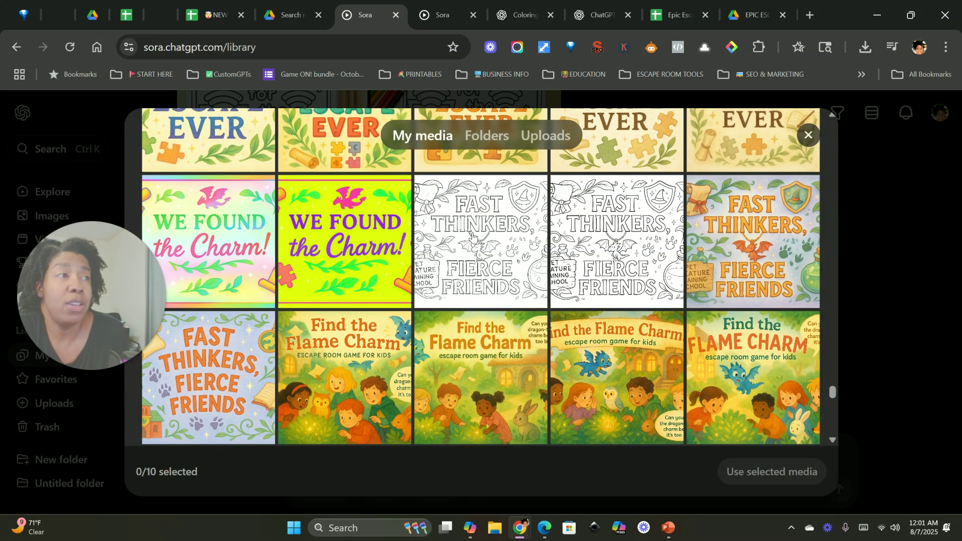
left_click(481, 266)
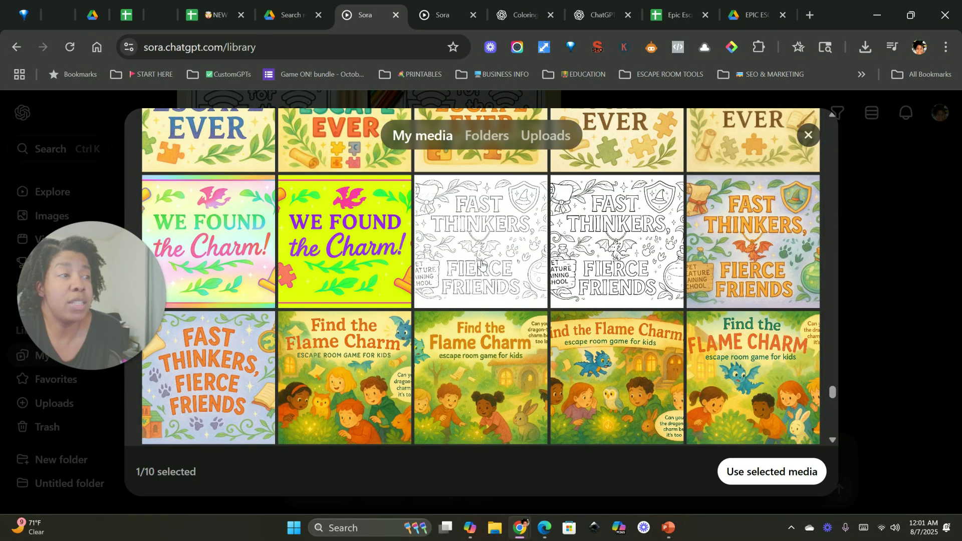
left_click(479, 242)
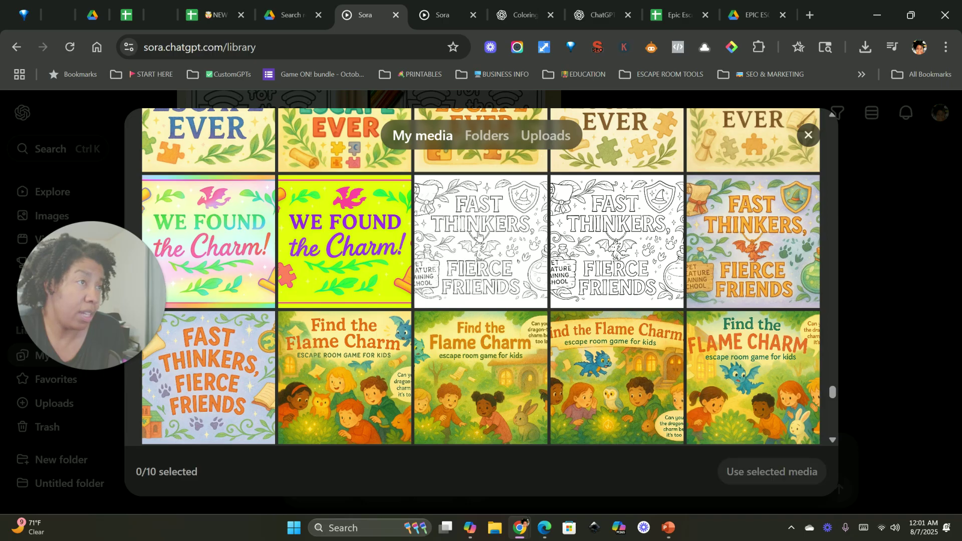
left_click(491, 223)
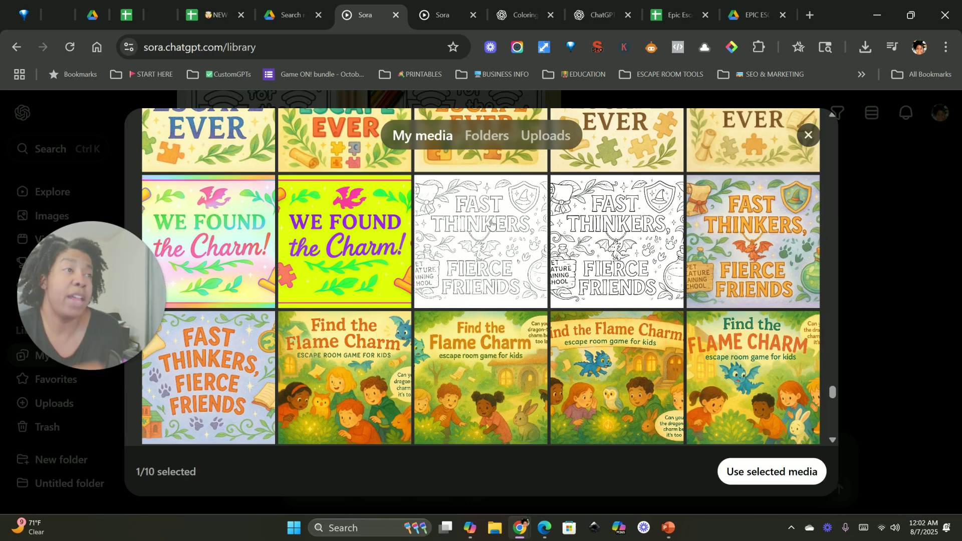
left_click(748, 473)
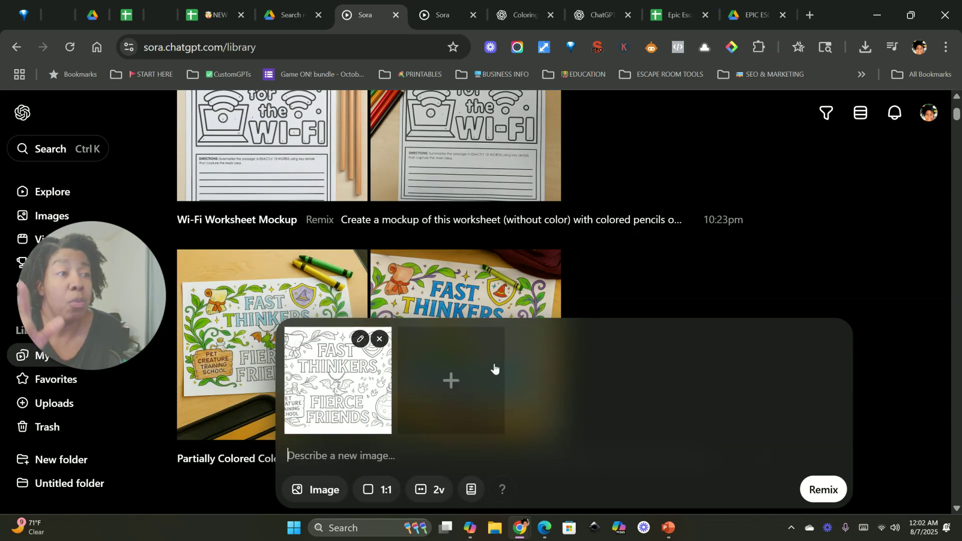
scroll(440, 306, "down", 3)
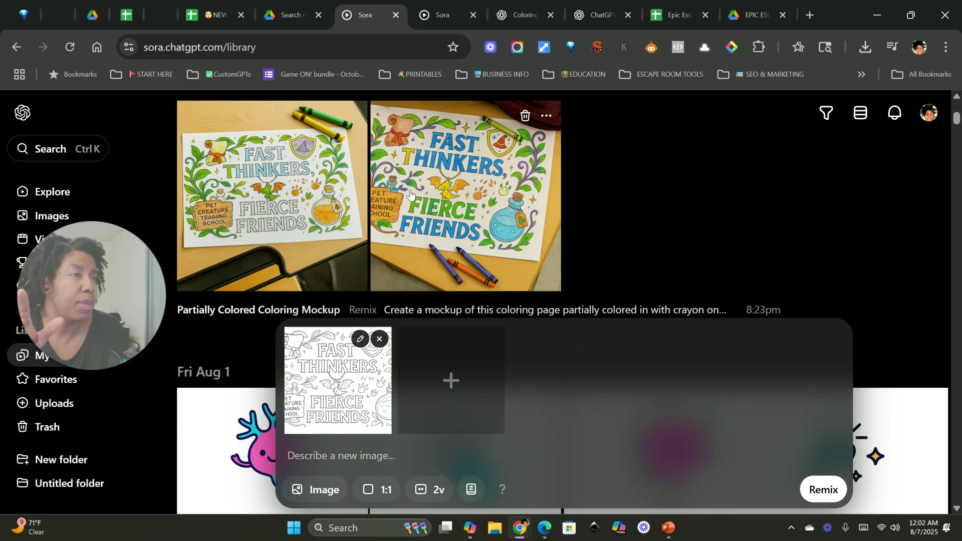
Step: Copy the prompt from the earlier partially colored "Fast Thinkers, Fierce Friends" mockup's remix, and return to the media library
left_click(317, 185)
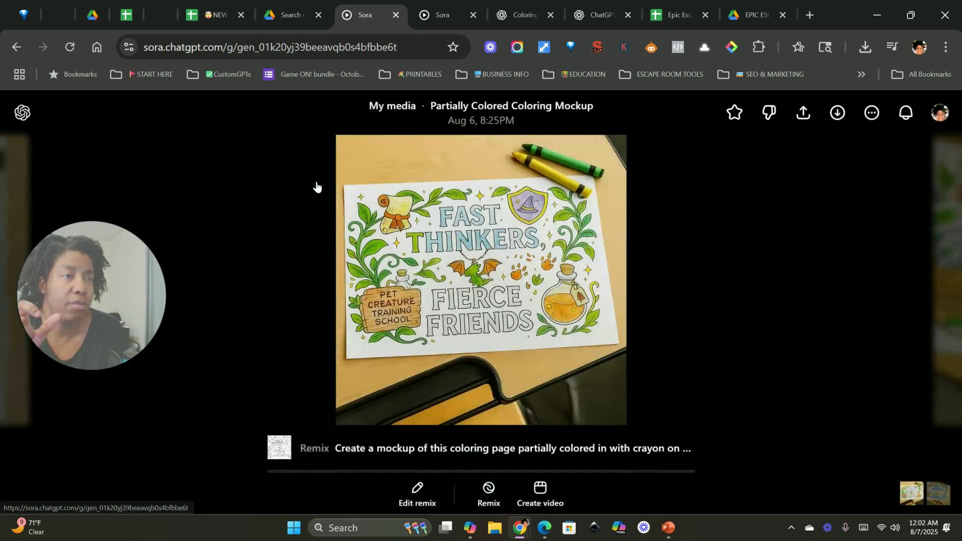
left_click(415, 489)
left_click_drag(264, 331, 680, 332)
key("ctrl+c")
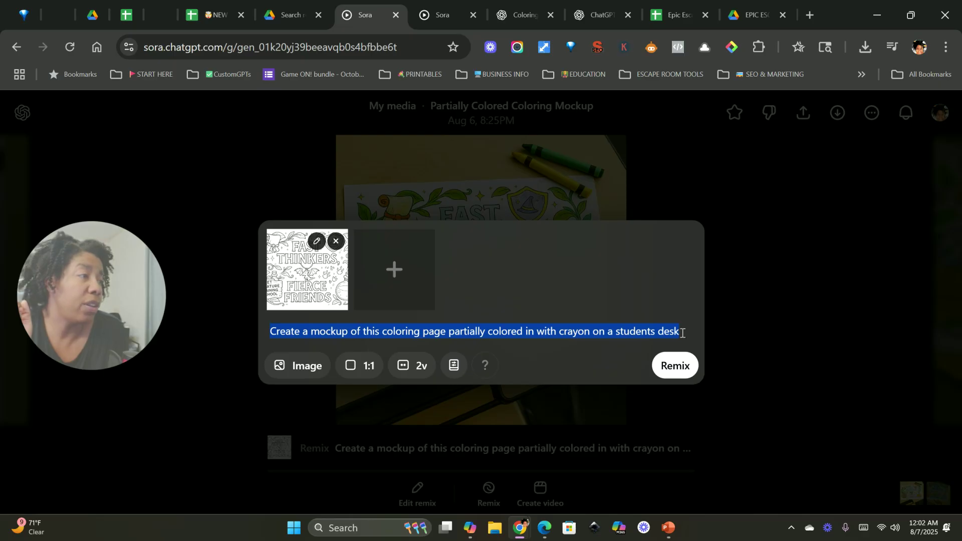
right_click(649, 333)
left_click(698, 95)
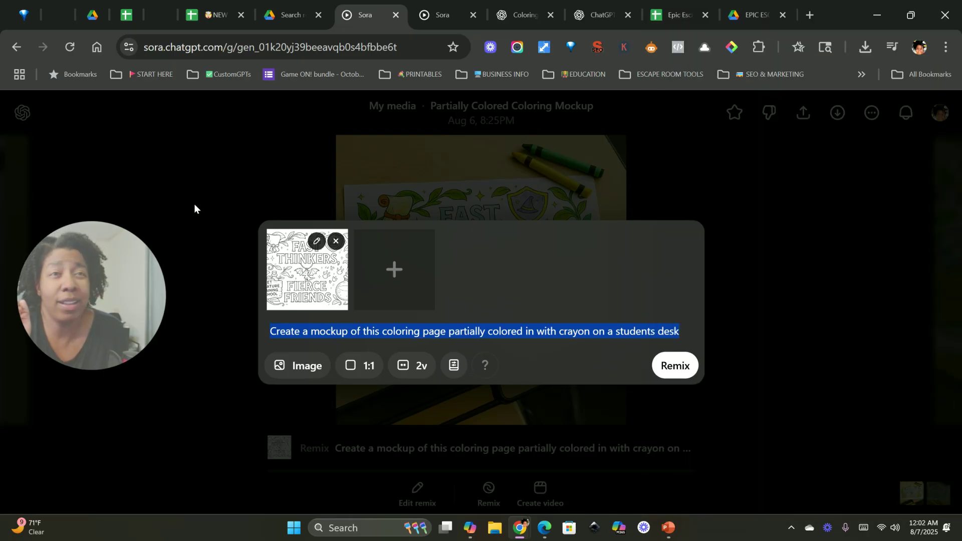
left_click(175, 185)
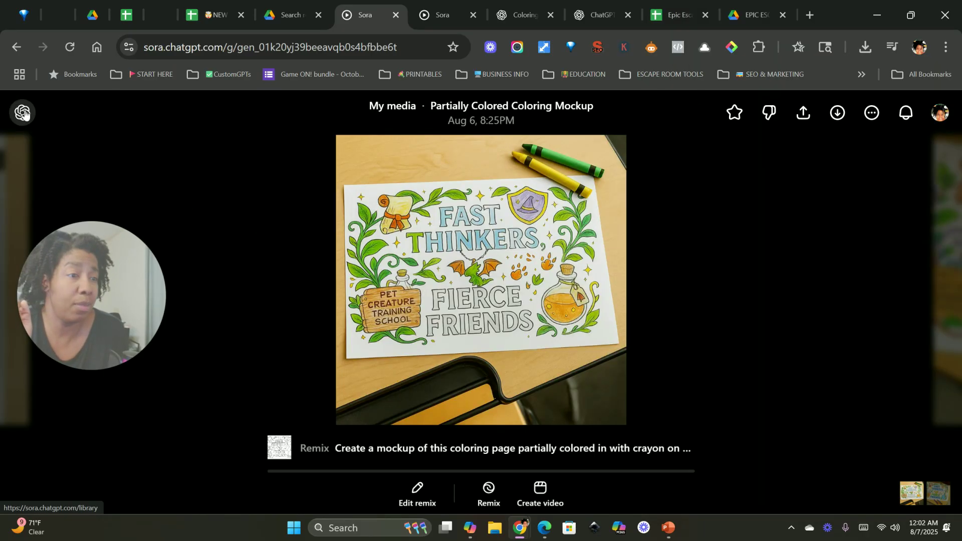
left_click(135, 122)
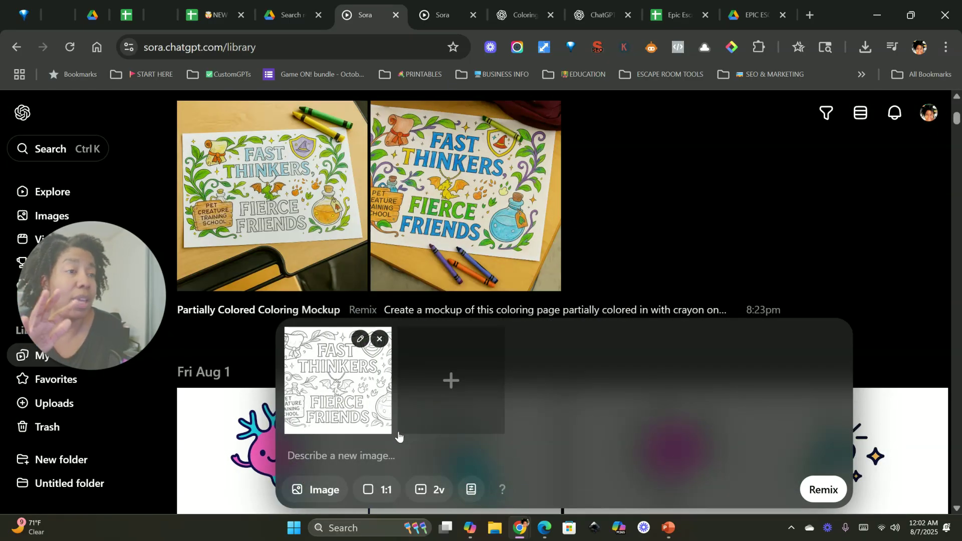
Step: Submit the remix with the copied prompt "Create a mockup of this coloring page partially colored in with crayon on a students desk"
right_click(306, 456)
left_click(353, 212)
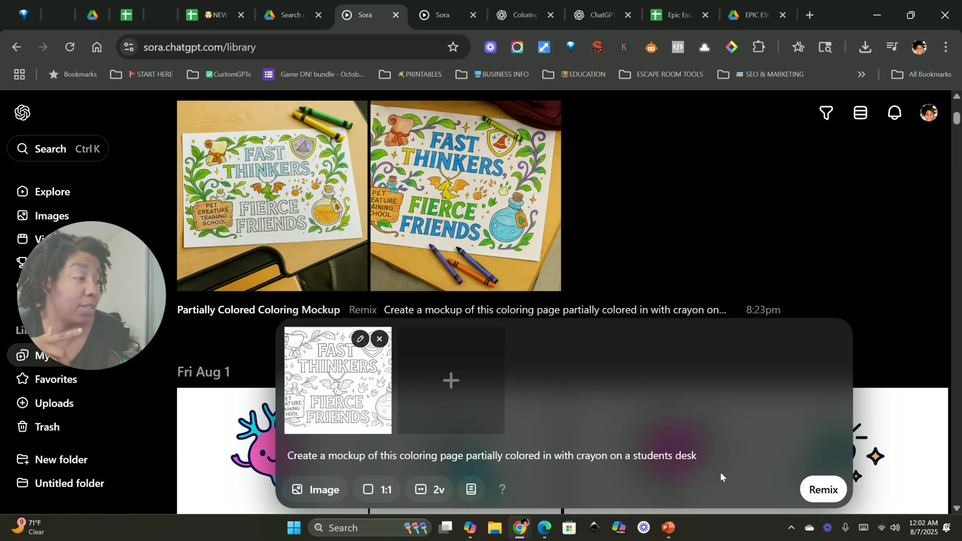
left_click(824, 490)
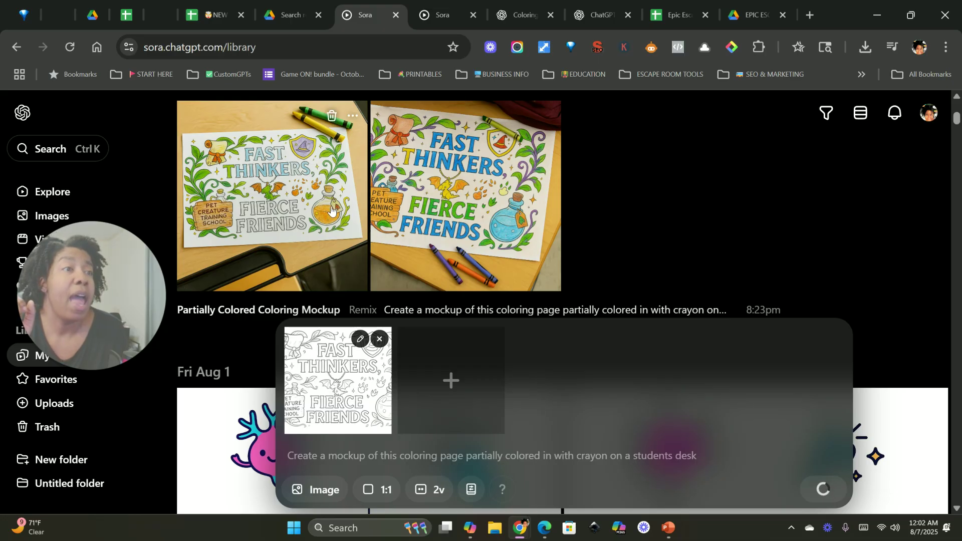
Step: View both earlier "Fast Thinkers, Fierce Friends" crayon mockups enlarged, one after the other, to compare their coloring and framing
scroll(461, 277, "down", 3)
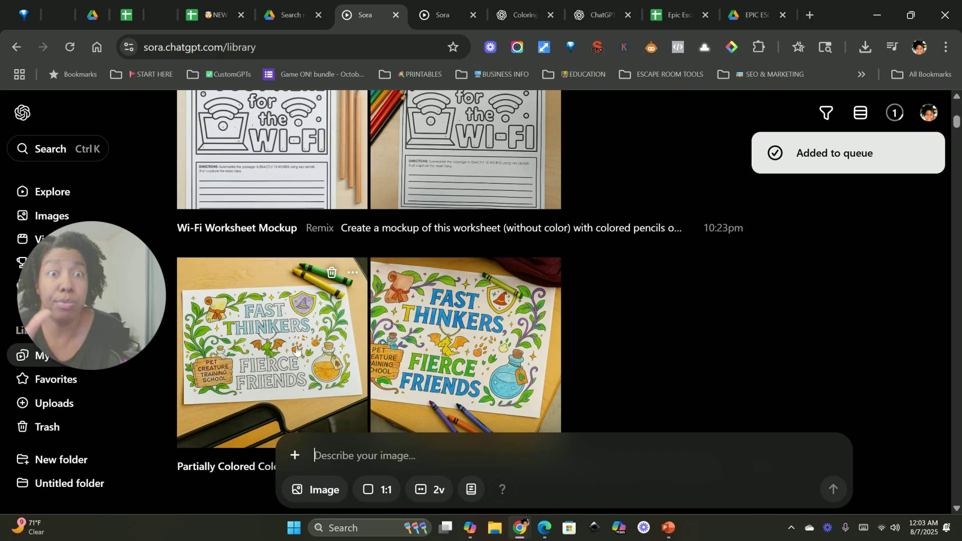
left_click(435, 345)
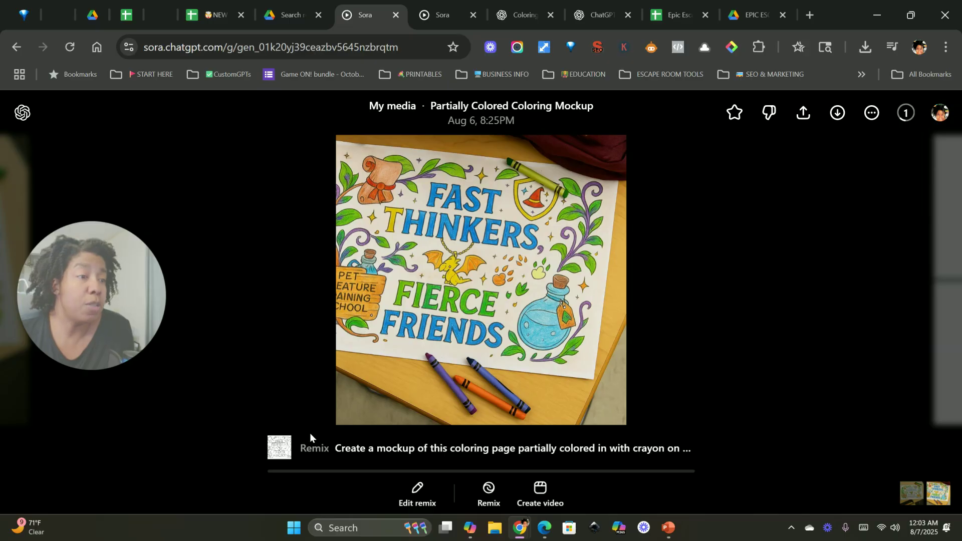
left_click(23, 114)
left_click(322, 324)
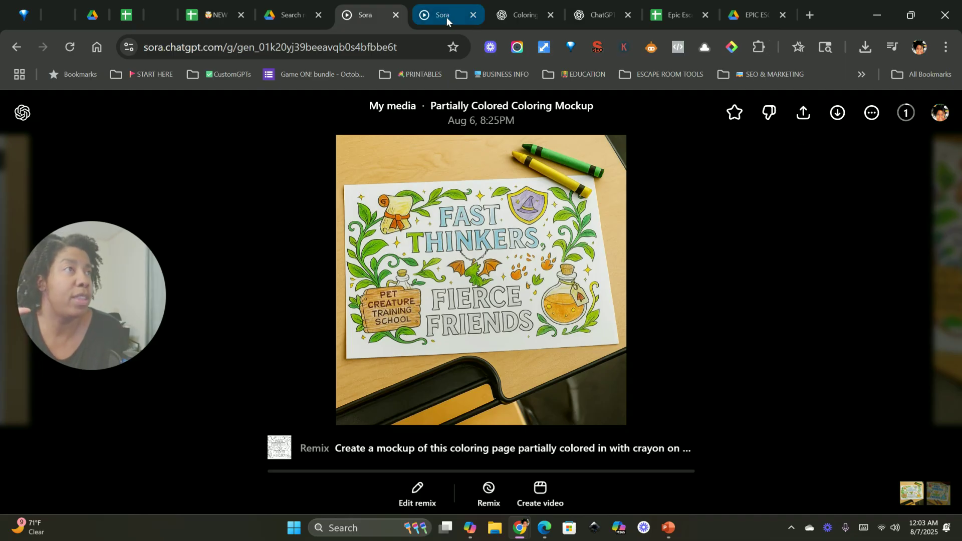
Step: Collapse the sidebar in the ChatGPT coloring page chat, and reload the Sora media library to check the queued mockup
left_click(517, 14)
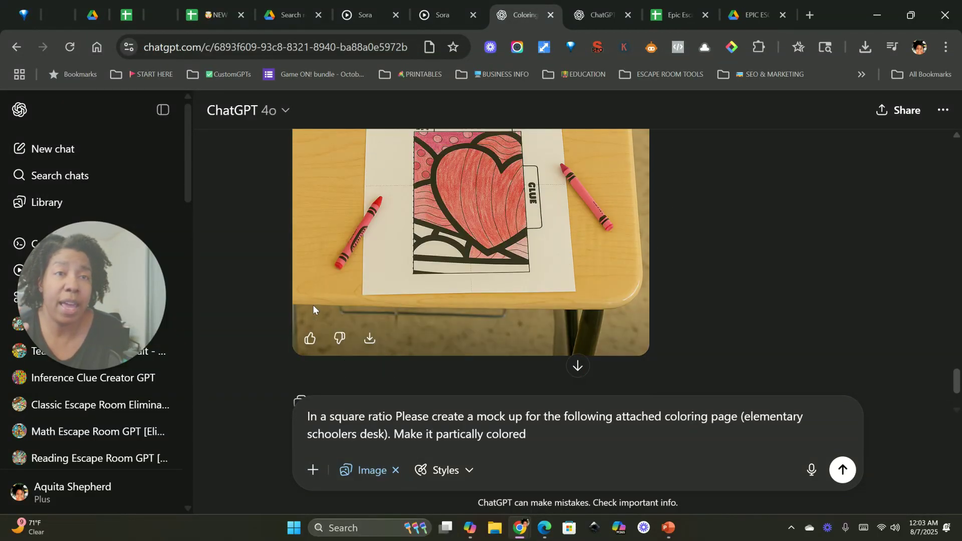
left_click(163, 110)
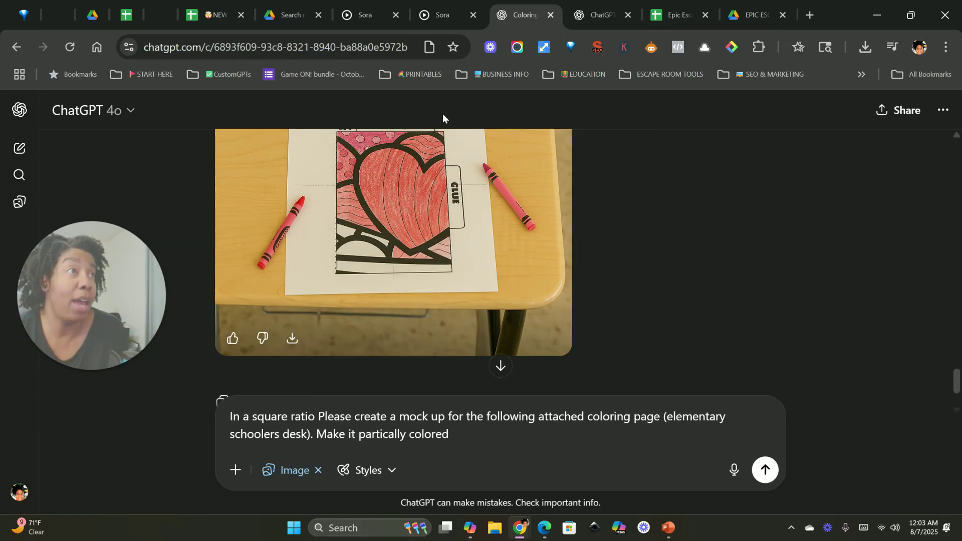
left_click(432, 15)
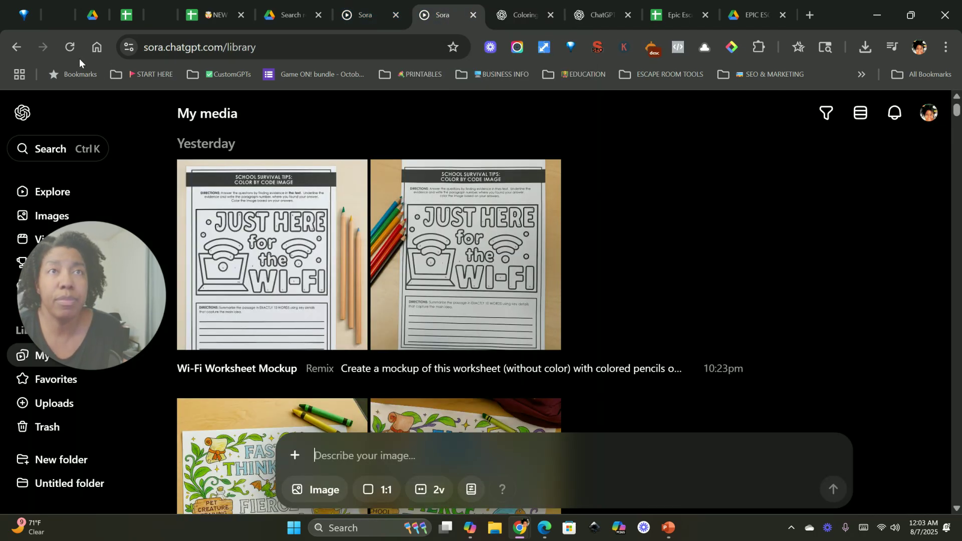
left_click(73, 44)
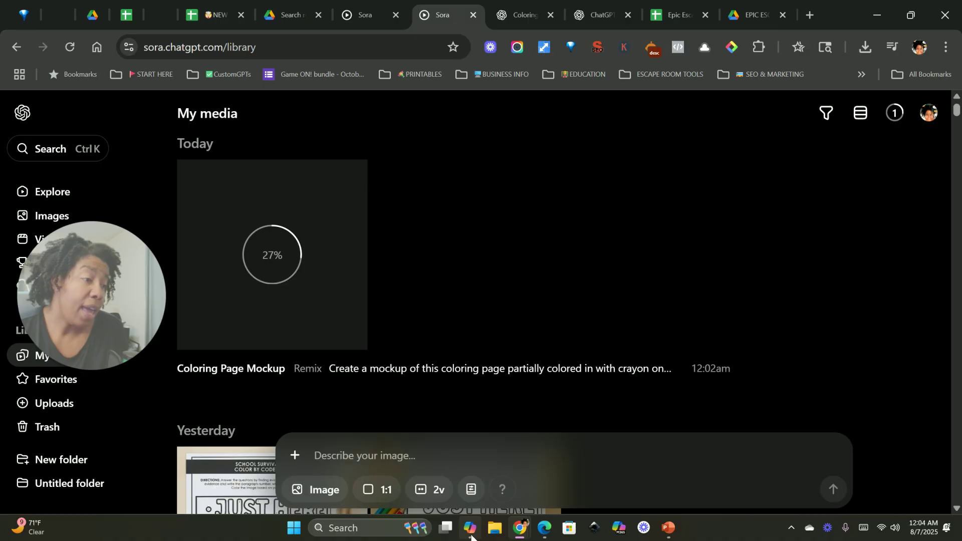
Step: Switch to the Copilot app, go to the start of the hooded cat conversation and check its attachment options
mouse_move(469, 531)
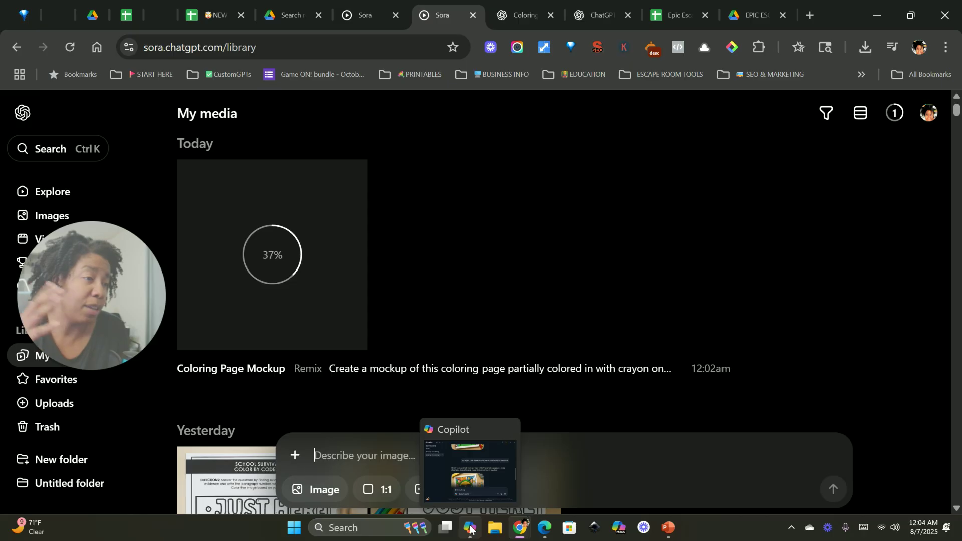
left_click(469, 529)
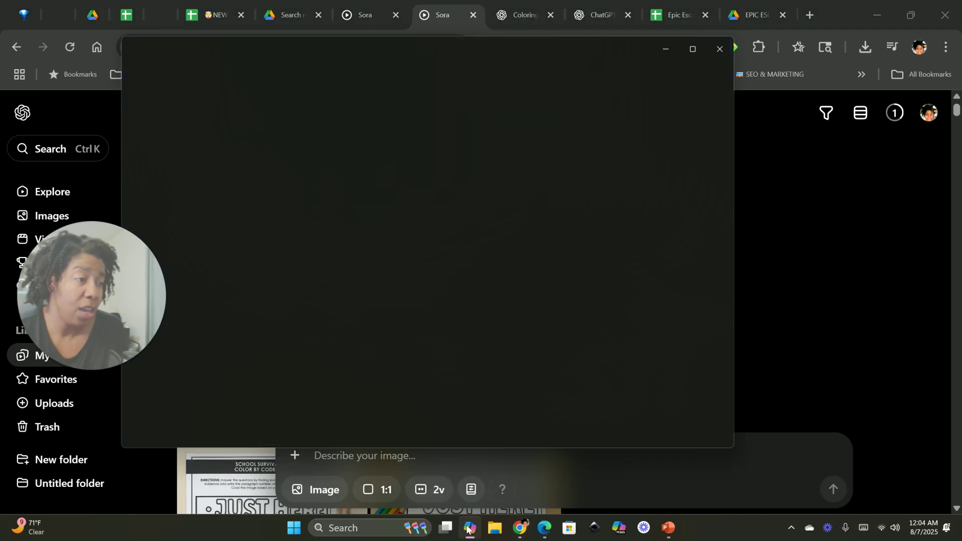
scroll(435, 253, "up", 10)
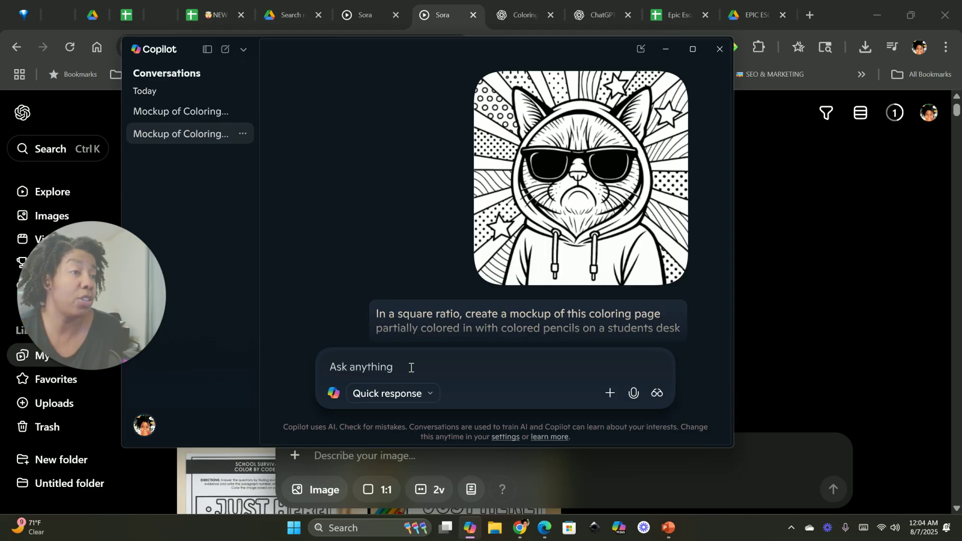
left_click(610, 393)
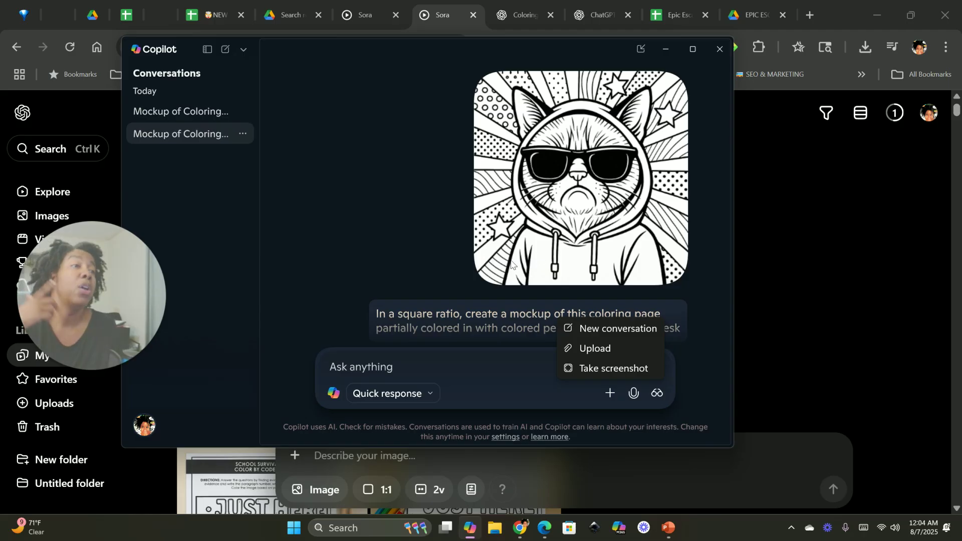
left_click(406, 366)
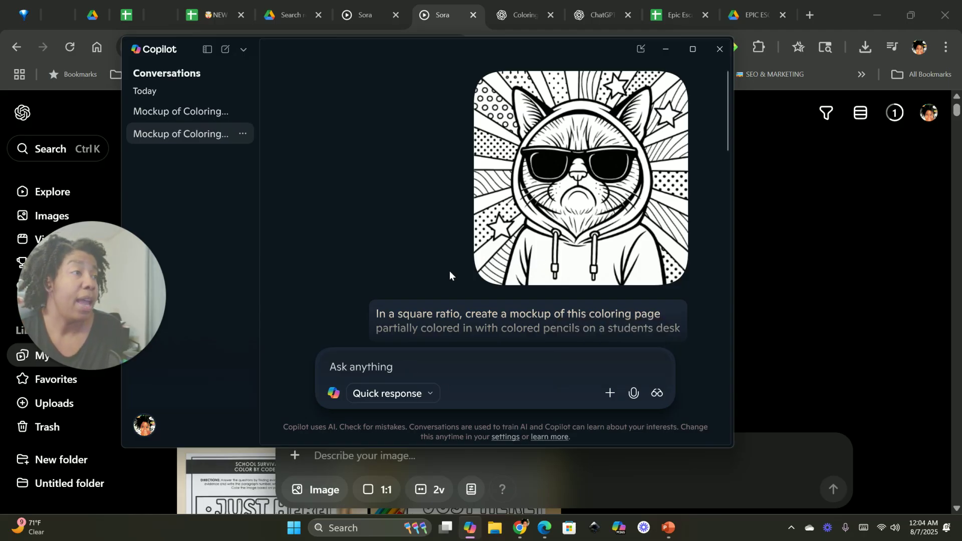
Step: Bring the Copilot window back to the front and widen it
left_click(736, 116)
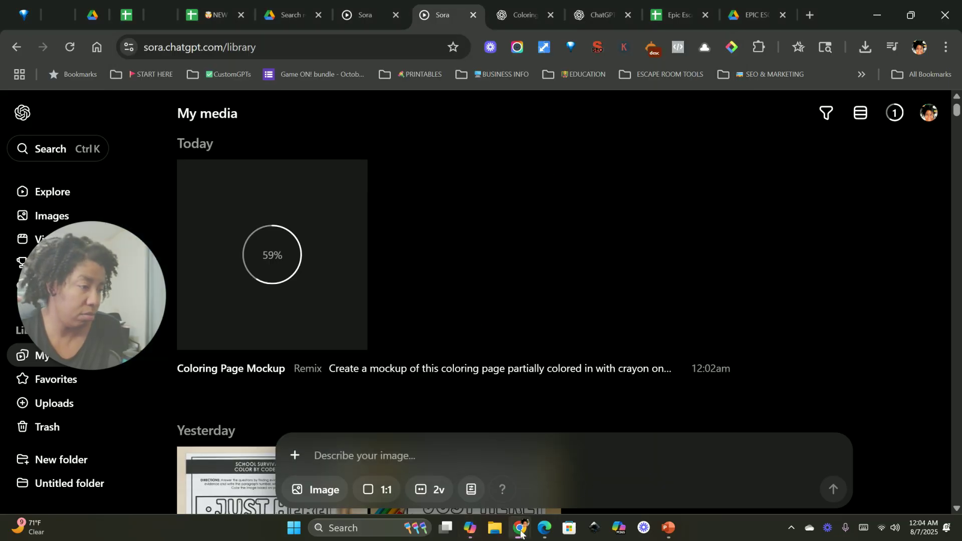
left_click(470, 527)
left_click_drag(731, 107, 887, 111)
Step: Review the hooded cat colored-pencil mockup and the revised version requested without a notebook
scroll(603, 242, "down", 1)
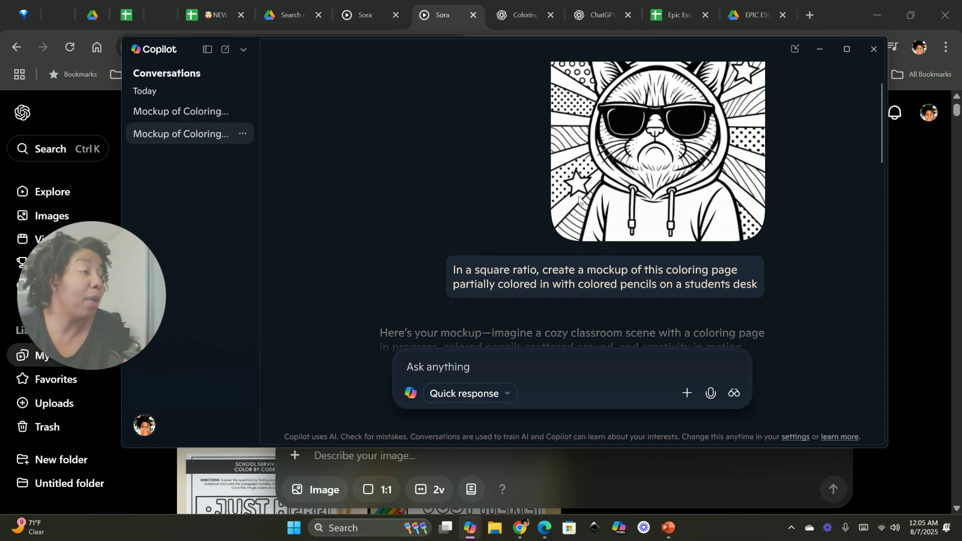
scroll(630, 204, "down", 2)
scroll(633, 203, "down", 5)
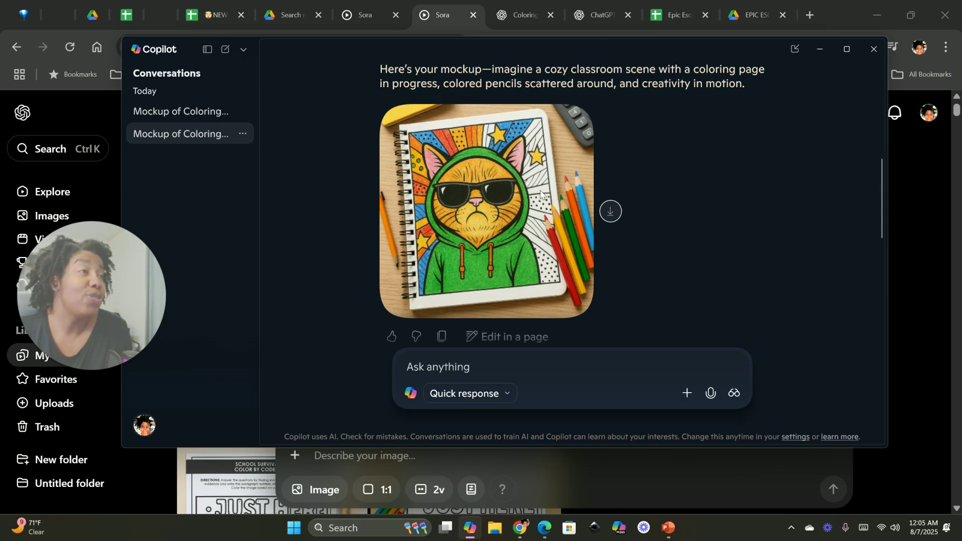
scroll(539, 191, "down", 3)
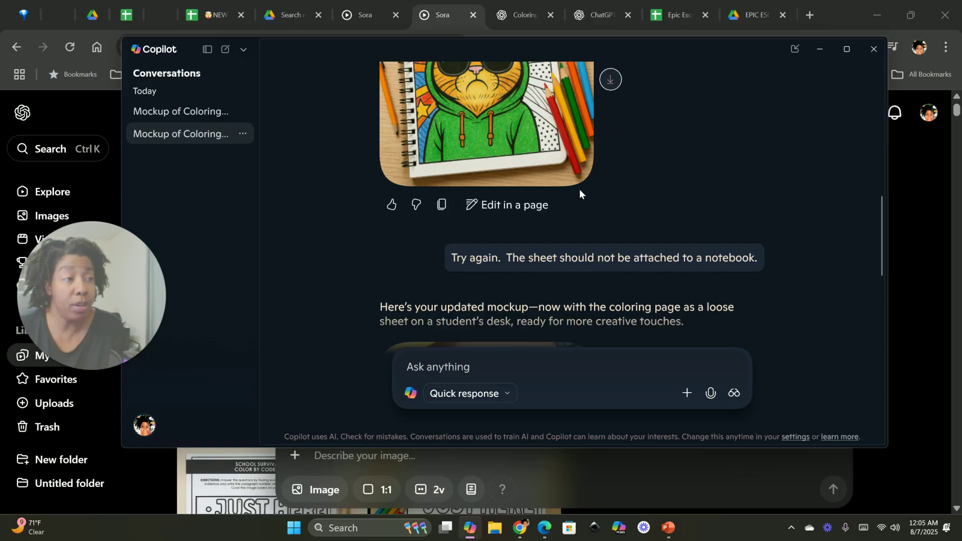
scroll(576, 195, "down", 1)
scroll(572, 200, "down", 3)
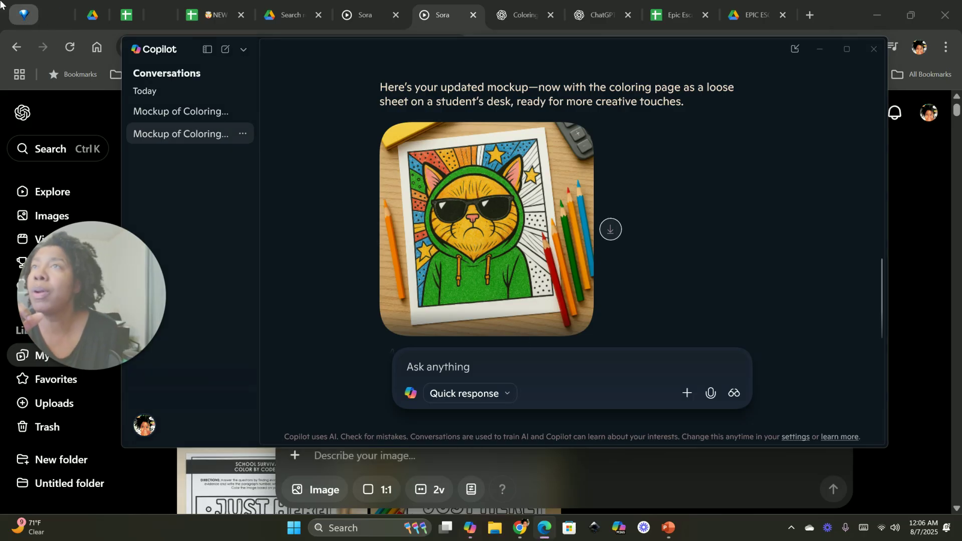
Step: Switch to Microsoft Edge in a maximized window and check the attachment options in its Copilot conversation
left_click_drag(236, 71, 456, 80)
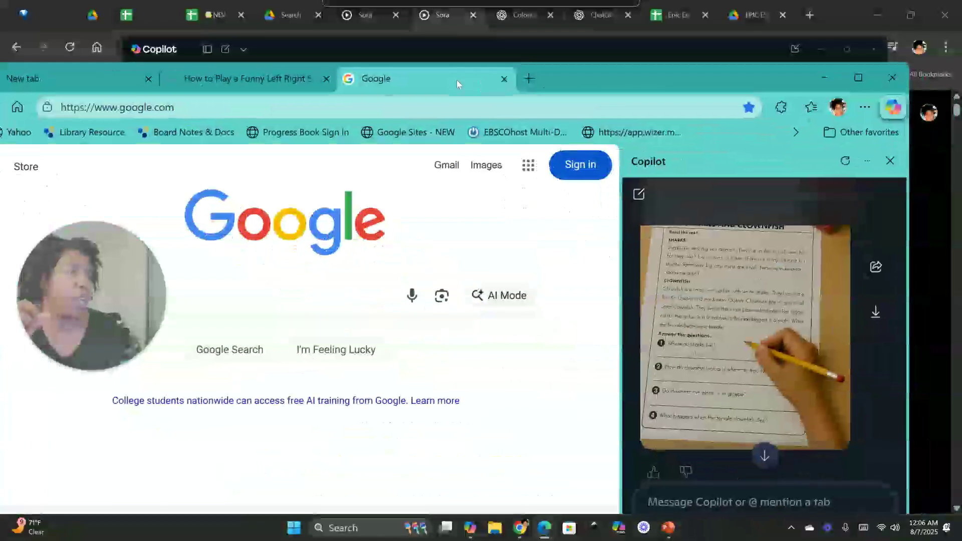
left_click(856, 78)
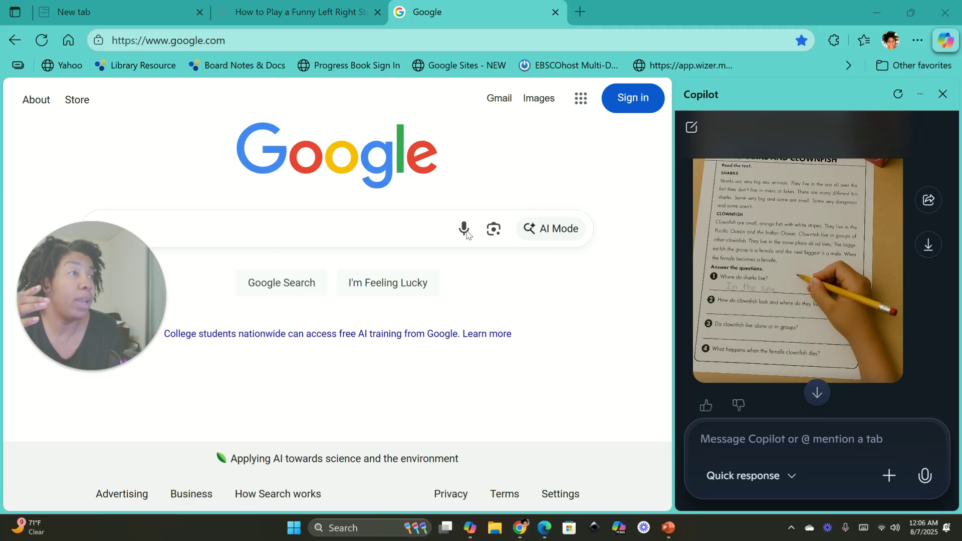
scroll(789, 258, "up", 5)
scroll(796, 257, "up", 5)
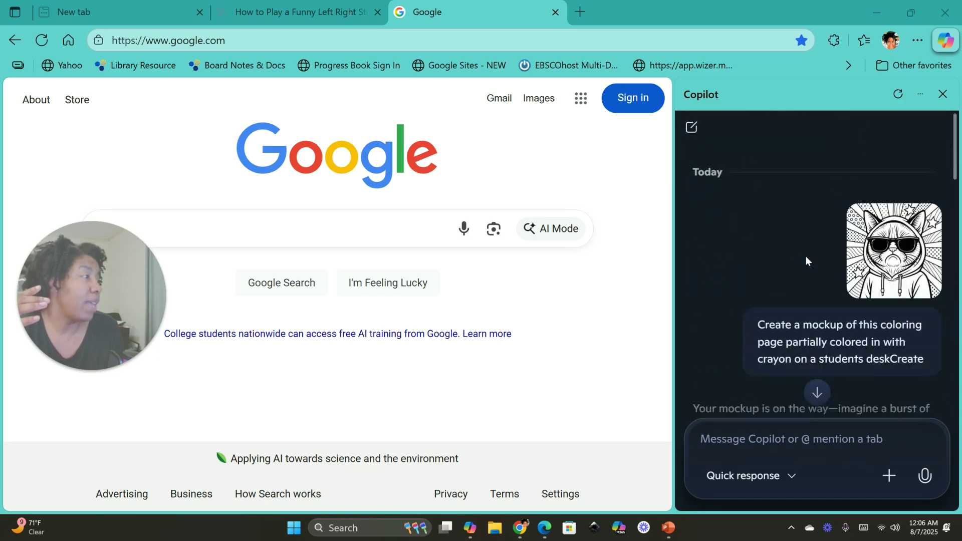
left_click(889, 475)
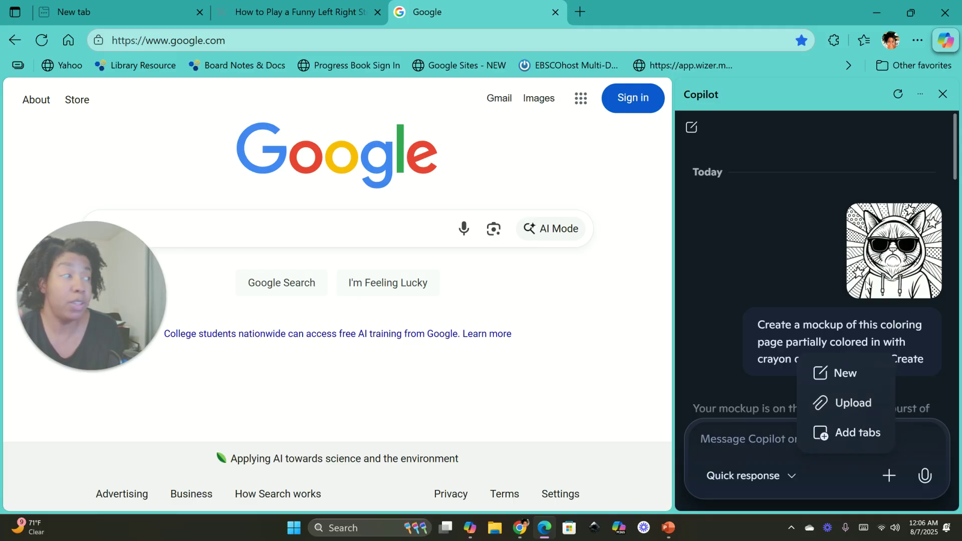
left_click(747, 457)
Step: Examine the crayon prompt sent with the hooded cat coloring page, and view its resulting mockup enlarged
scroll(876, 242, "down", 2)
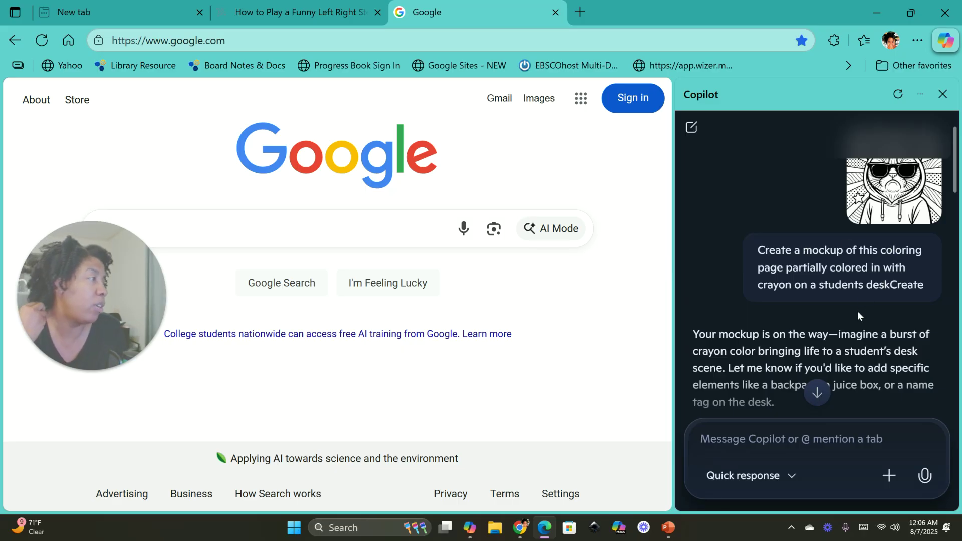
left_click_drag(889, 285, 924, 287)
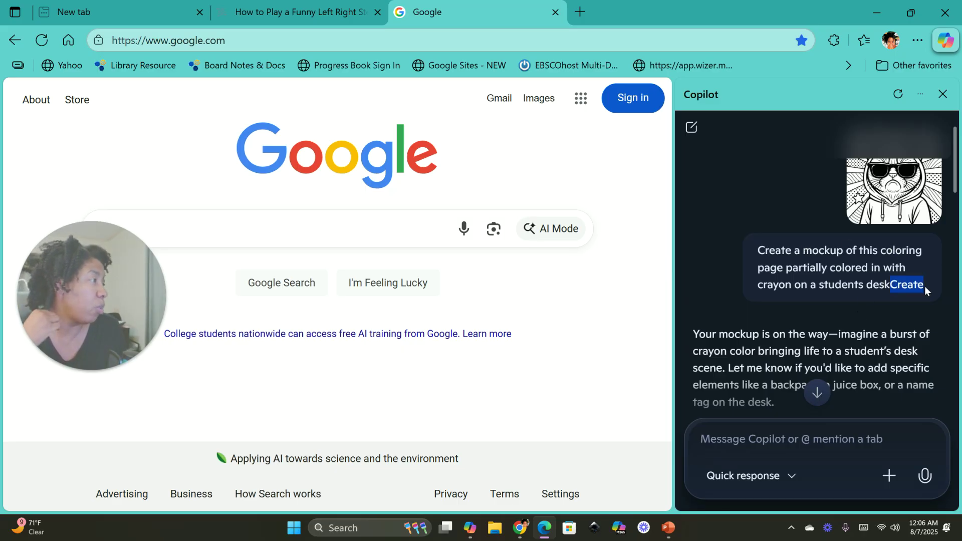
scroll(825, 297, "down", 5)
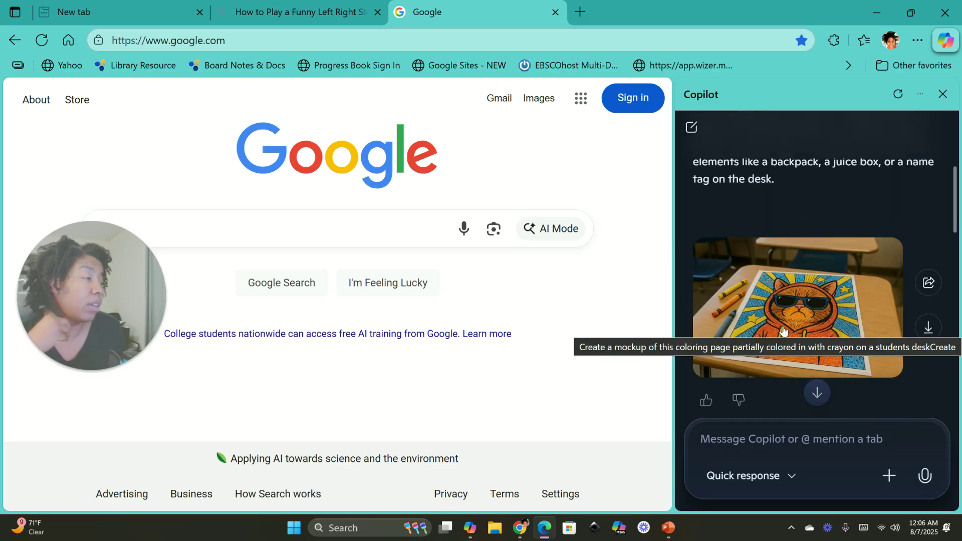
left_click(798, 309)
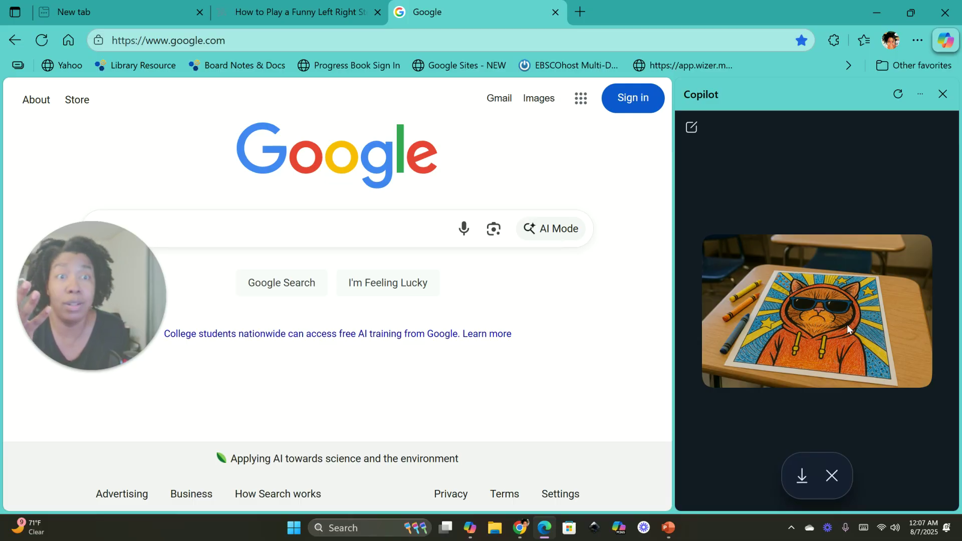
left_click(831, 477)
Step: Compare the "Sharks and Clownfish" worksheet mockups in the Copilot conversation, checking their text, layout and handwriting
scroll(833, 265, "up", 5)
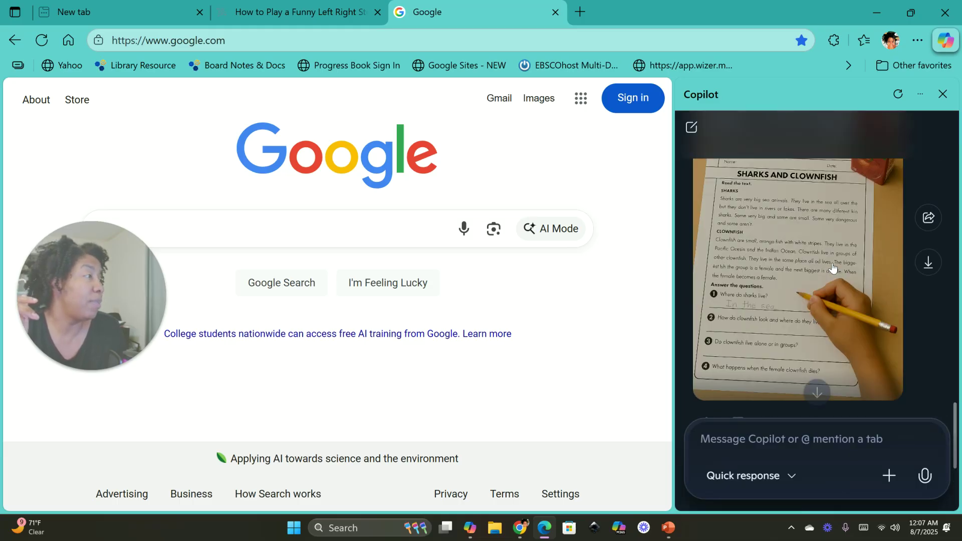
scroll(832, 268, "up", 5)
scroll(832, 264, "down", 4)
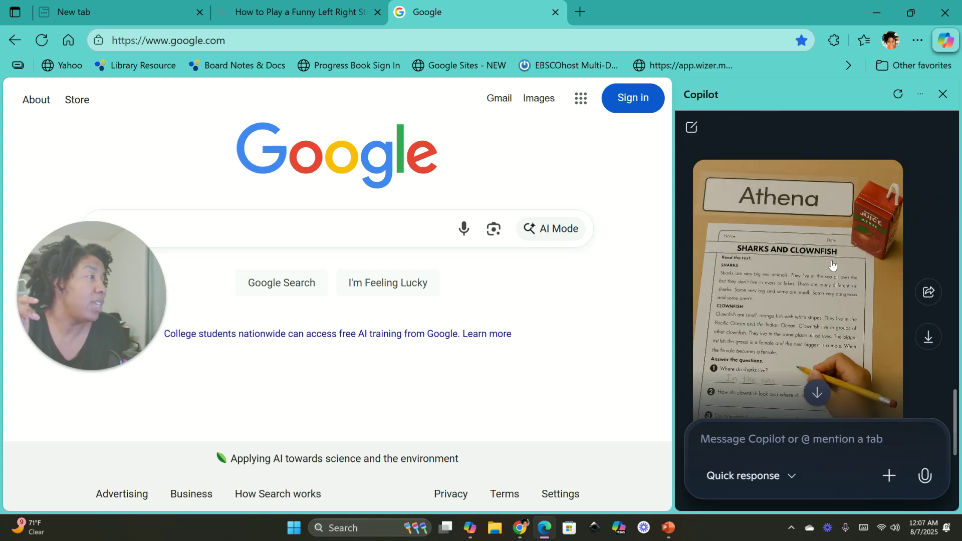
scroll(832, 265, "down", 2)
scroll(807, 260, "up", 2)
scroll(801, 258, "down", 4)
scroll(801, 258, "up", 4)
scroll(803, 266, "down", 2)
scroll(807, 279, "up", 2)
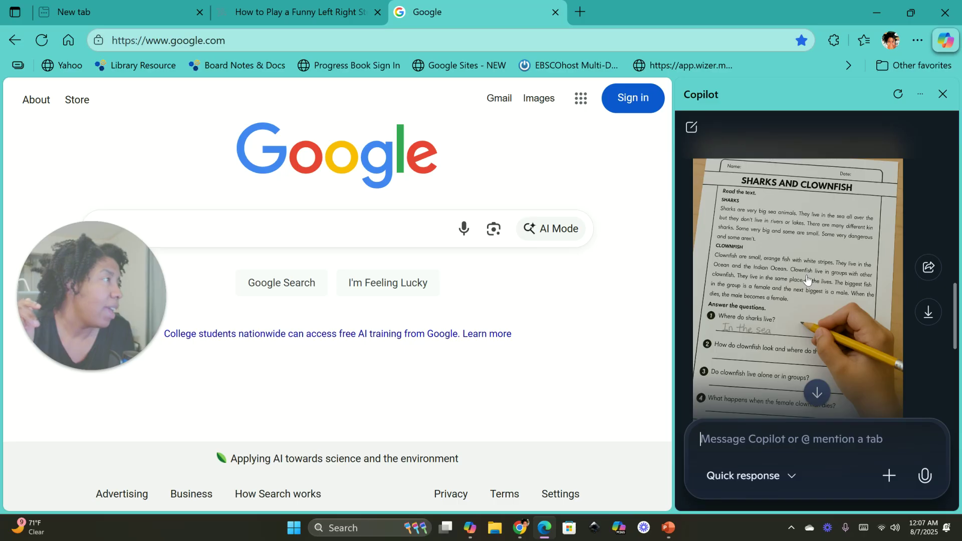
Step: Review the first "Sharks and Clownfish" worksheet mockup against its prompt for partially written answers and a young child's hand with a pencil
scroll(806, 279, "up", 2)
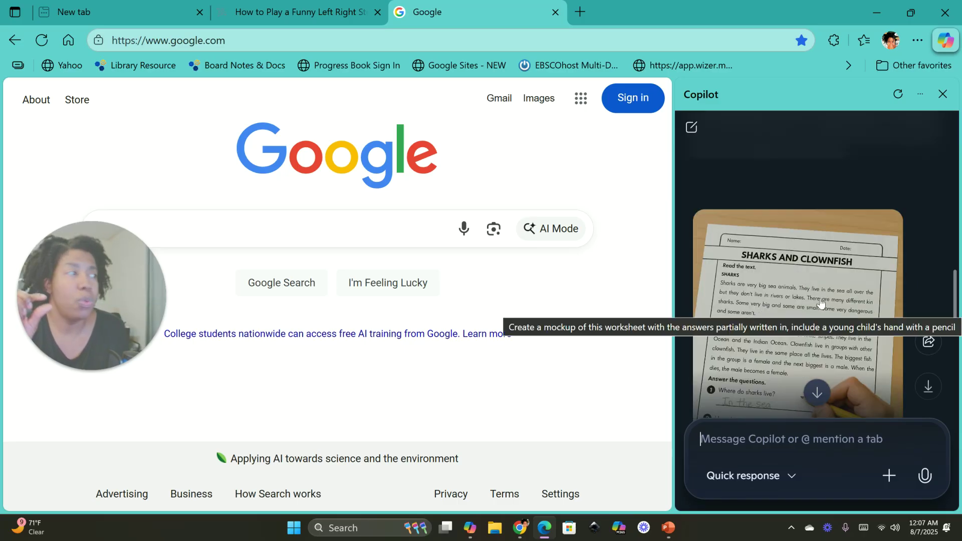
mouse_move(890, 175)
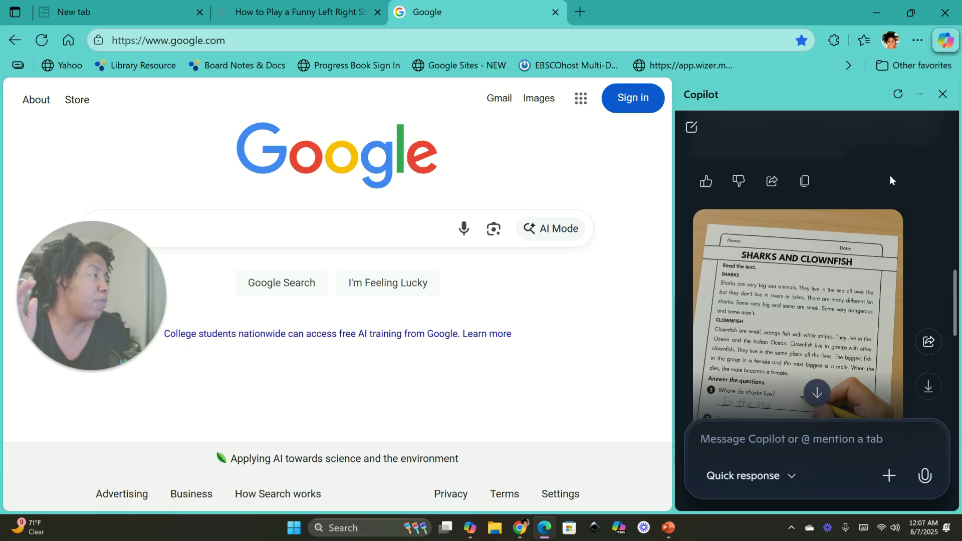
mouse_move(797, 296)
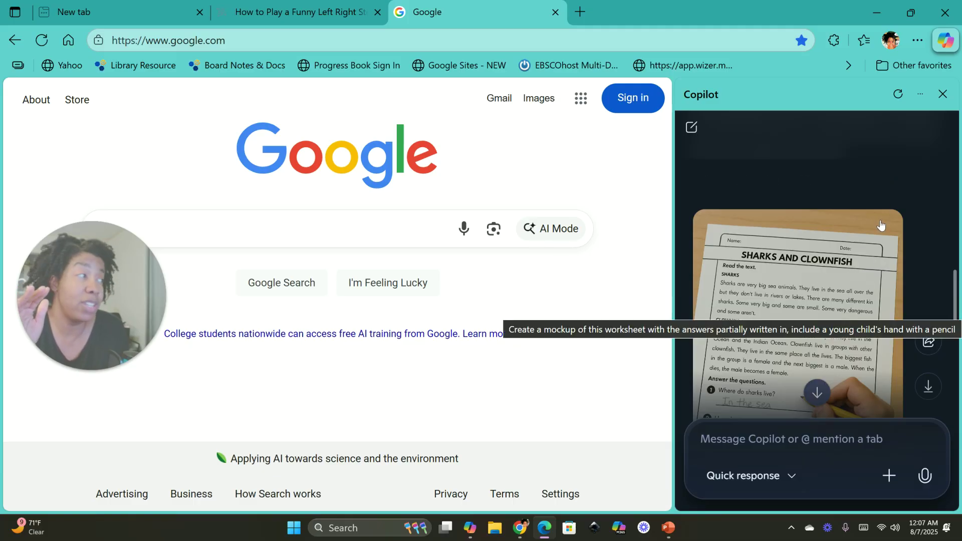
mouse_move(921, 194)
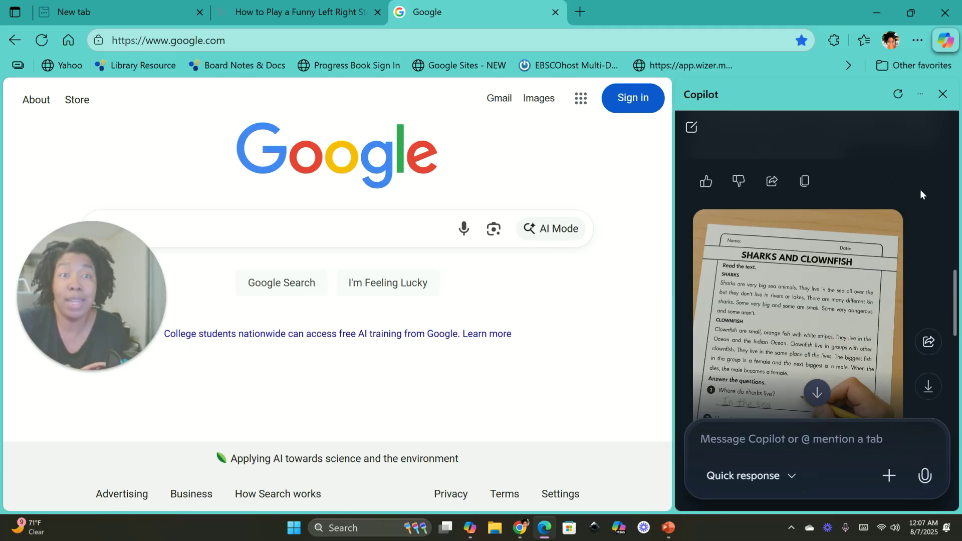
scroll(869, 256, "up", 2)
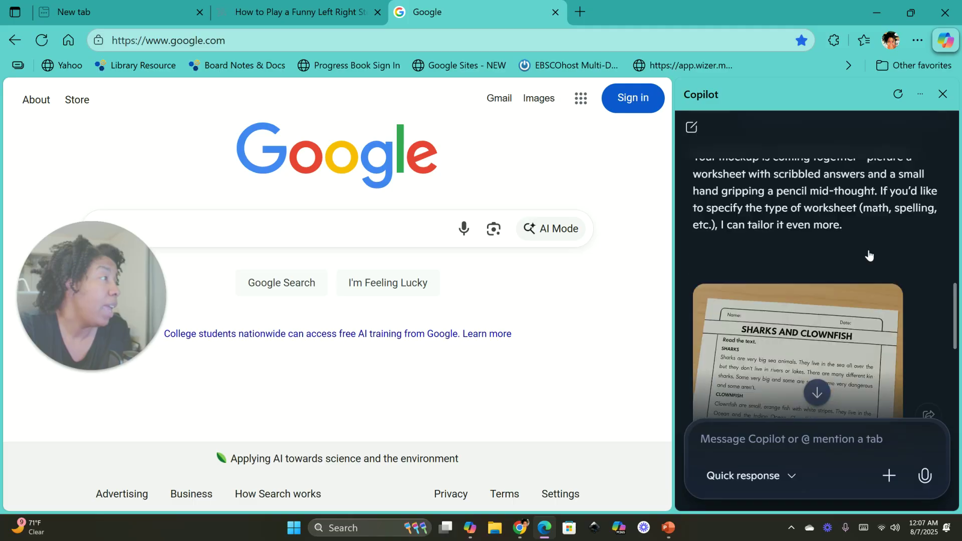
scroll(869, 255, "up", 4)
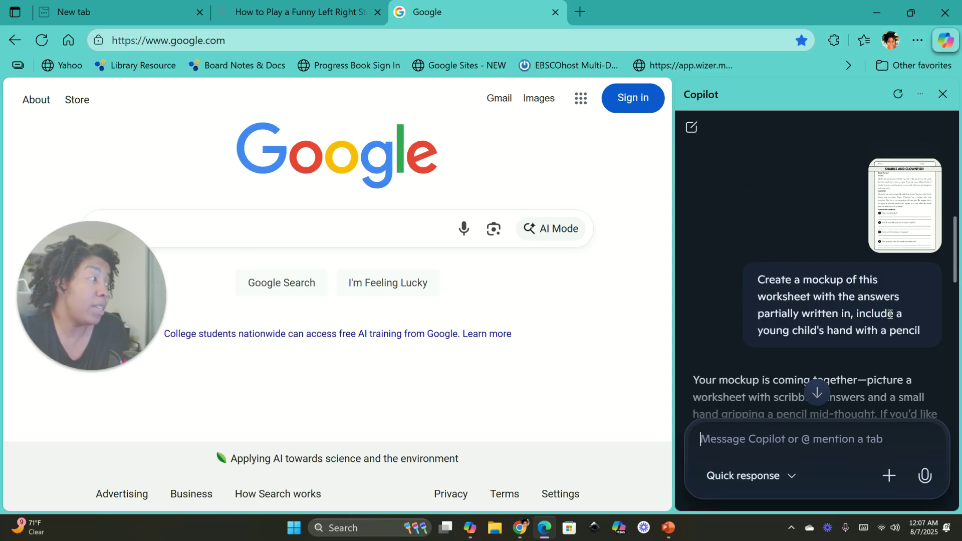
scroll(867, 301, "down", 3)
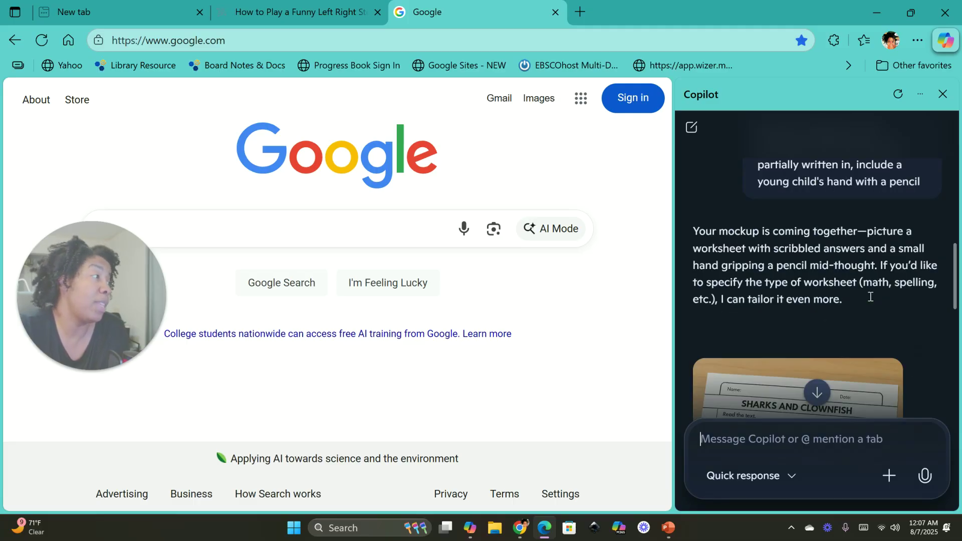
scroll(870, 301, "down", 5)
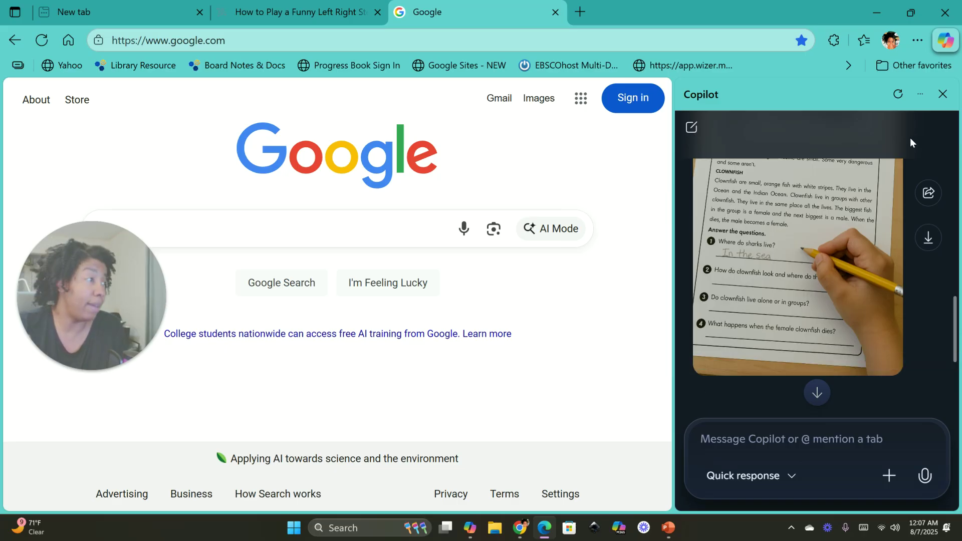
mouse_move(729, 244)
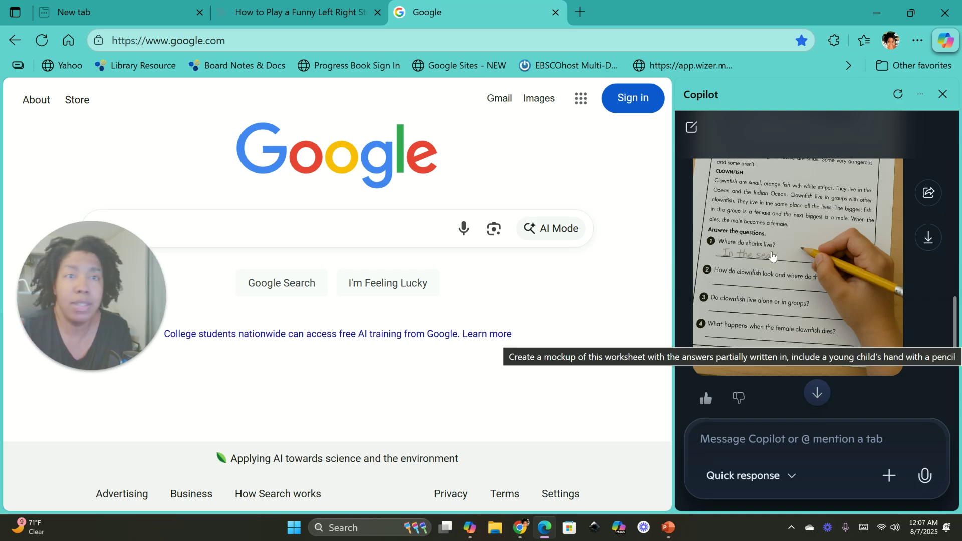
scroll(819, 230, "up", 2)
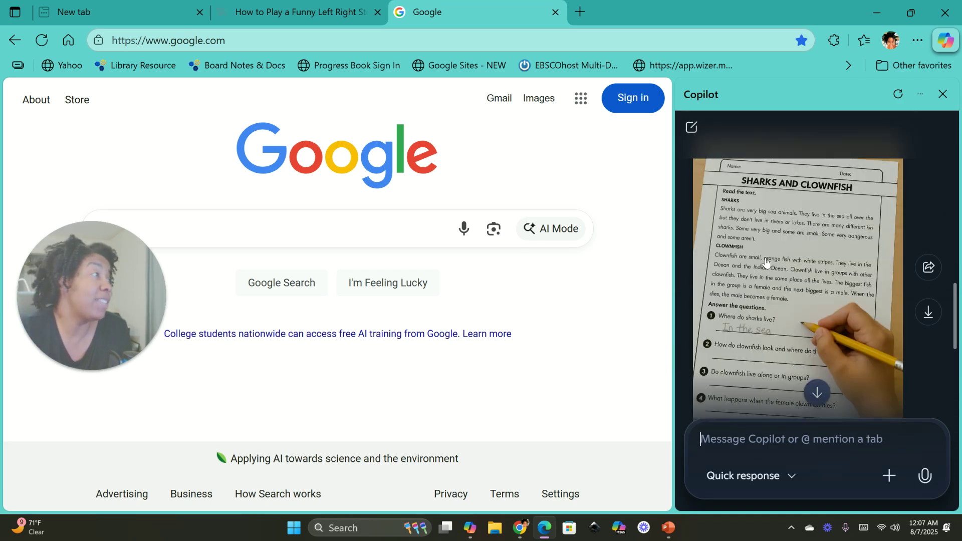
mouse_move(790, 259)
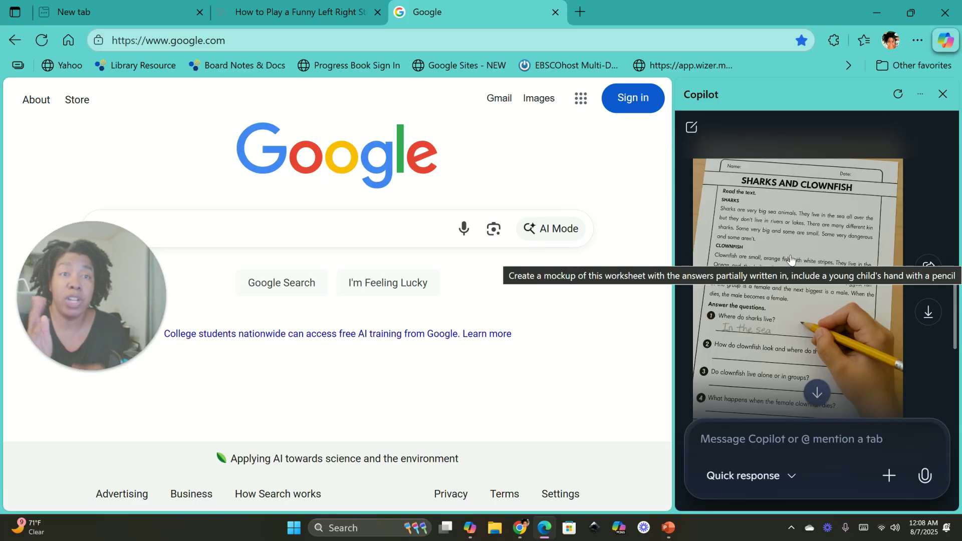
Step: Examine the revised worksheet mockup with the desk name tag and juice box, including its enlarged view
scroll(824, 263, "down", 8)
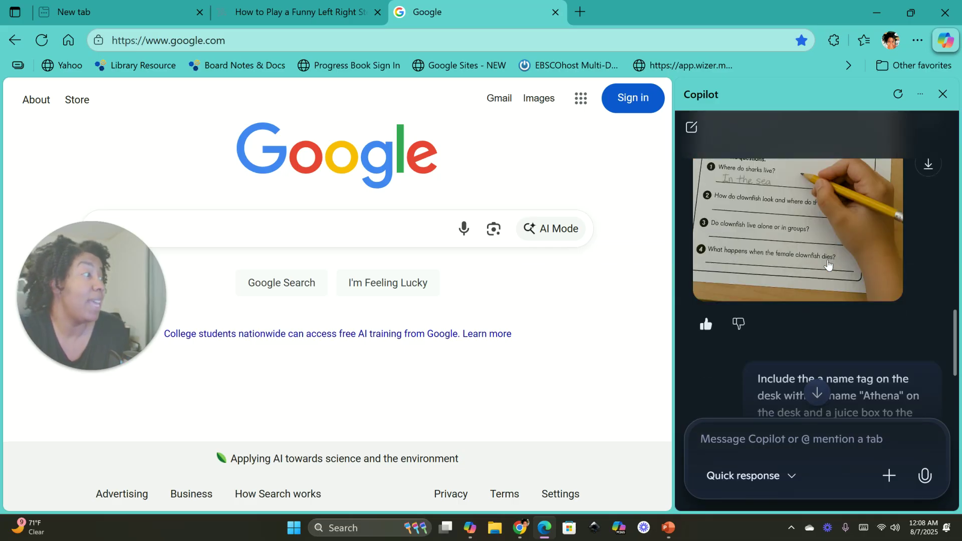
scroll(824, 266, "down", 3)
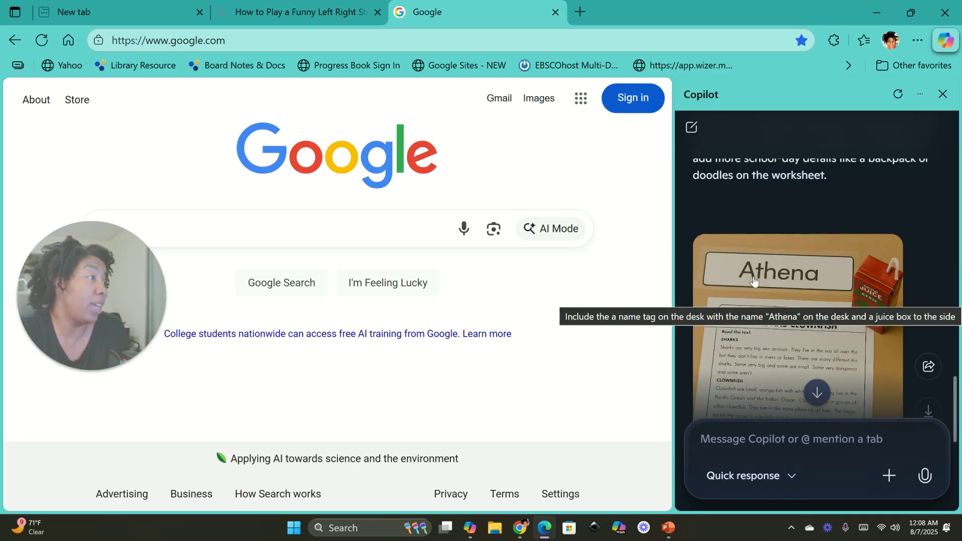
scroll(877, 355, "down", 2)
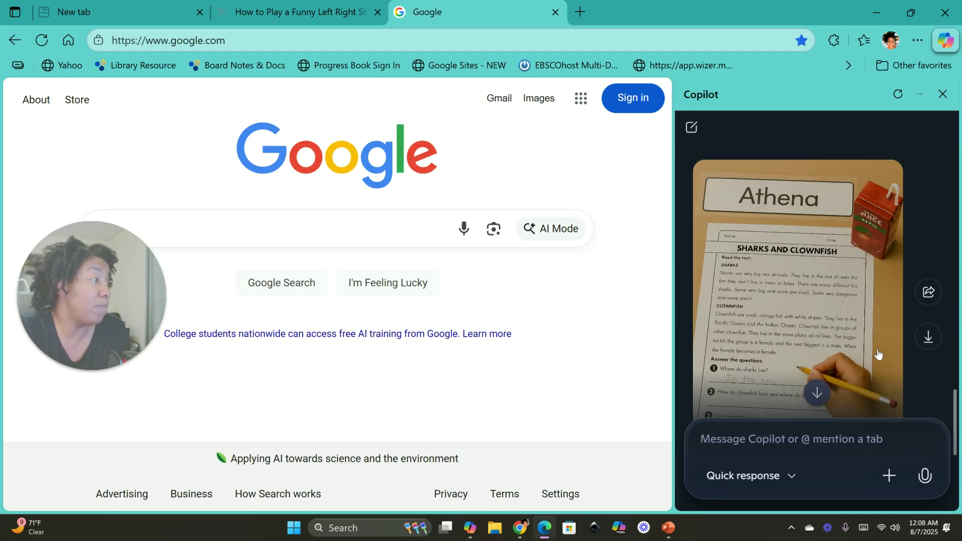
scroll(771, 316, "down", 2)
scroll(781, 313, "up", 4)
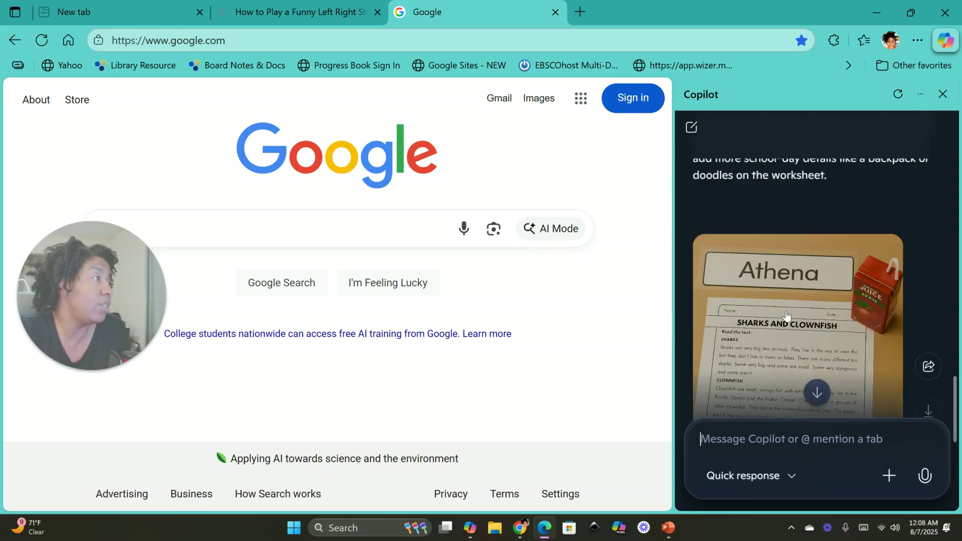
left_click(776, 341)
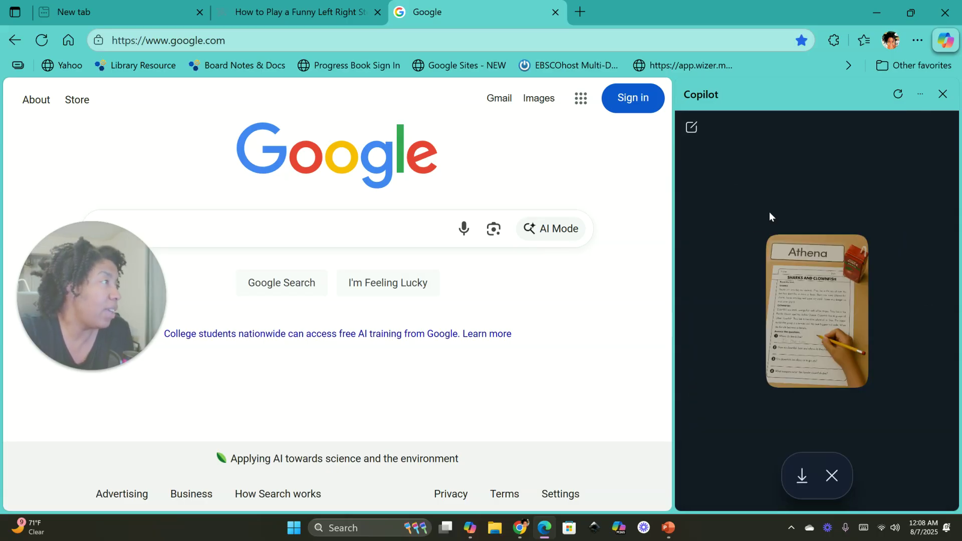
left_click(833, 477)
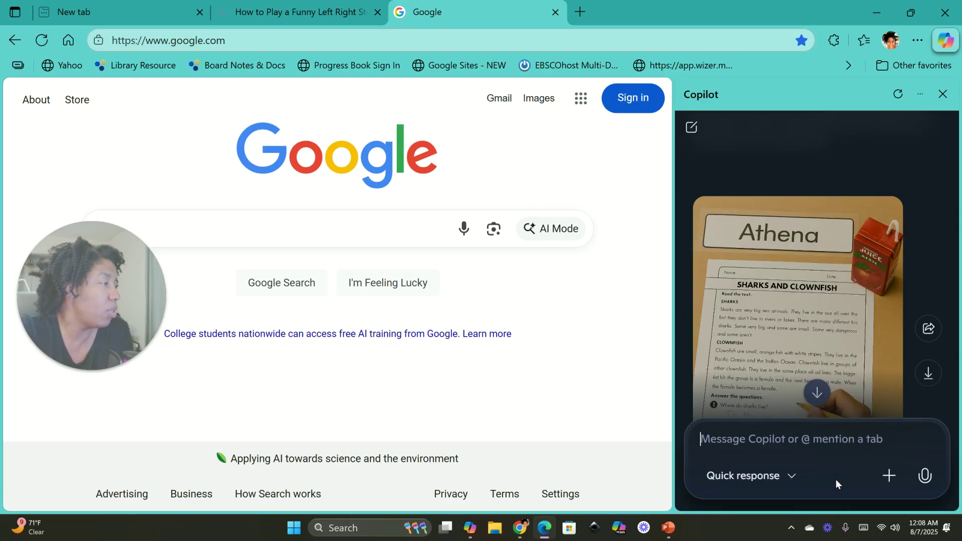
scroll(784, 339, "down", 2)
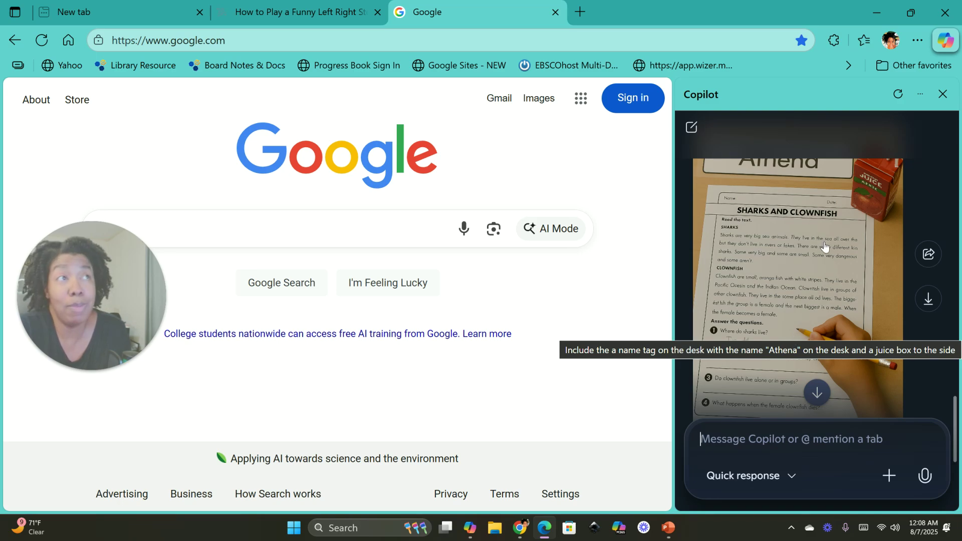
Step: Switch to the Sora library in Chrome and inspect the first "Fast Thinkers, Fierce Friends" mockup and the crayon wording in its editable remix prompt
left_click(876, 12)
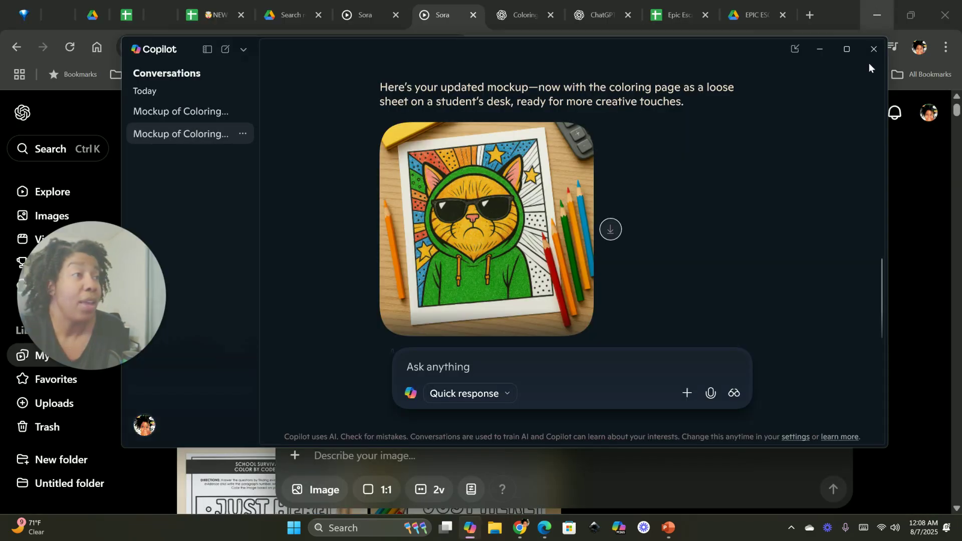
left_click(819, 48)
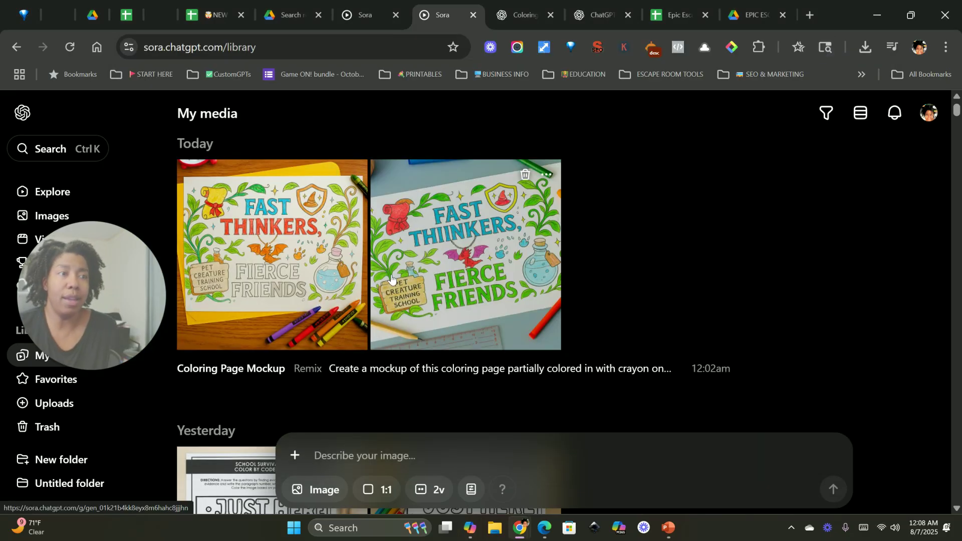
left_click(274, 241)
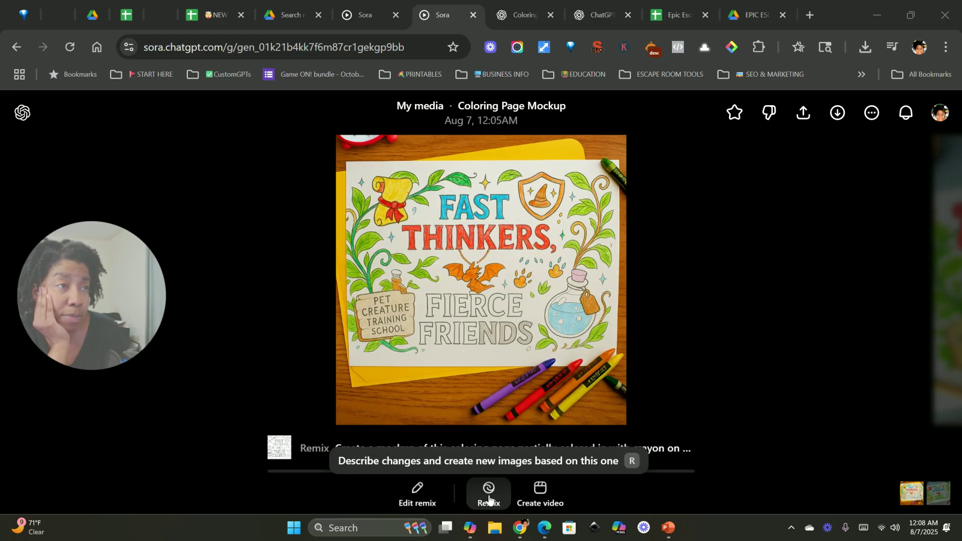
left_click(423, 486)
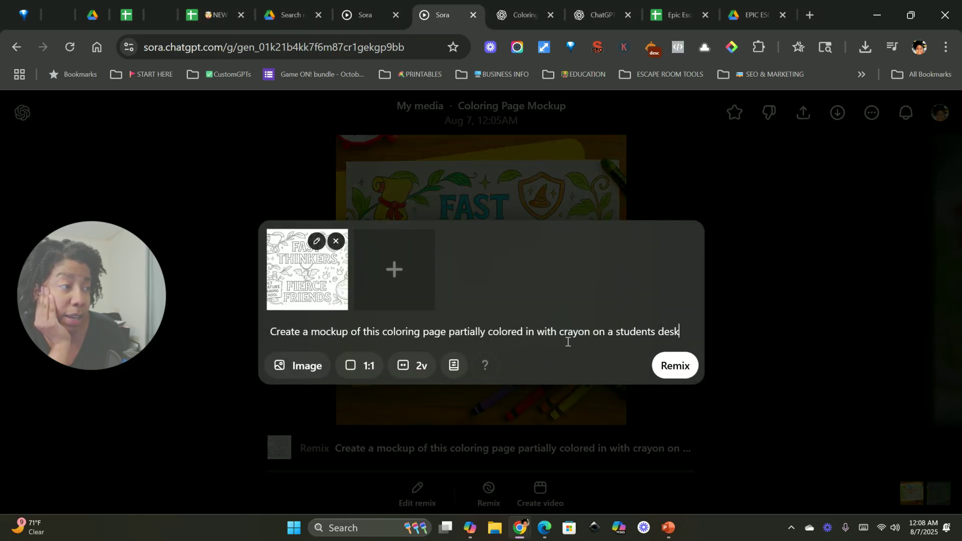
left_click_drag(559, 332, 594, 329)
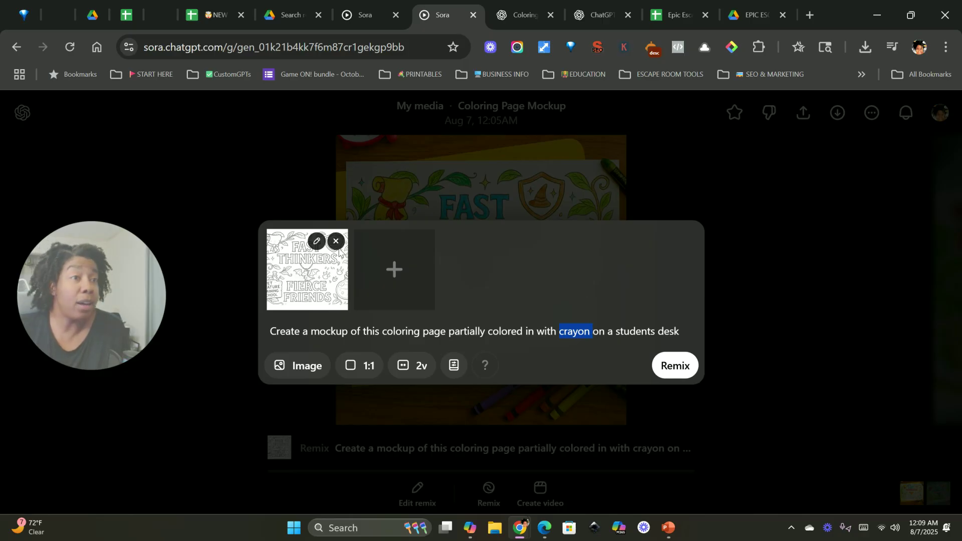
left_click(296, 172)
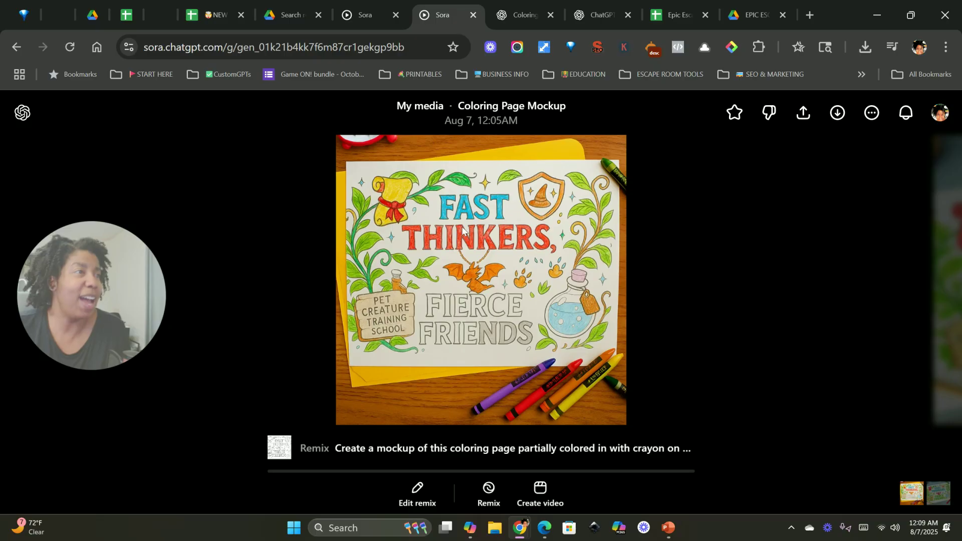
Step: View the second "Fast Thinkers, Fierce Friends" mockup enlarged and return to the media library
left_click(23, 112)
left_click(511, 273)
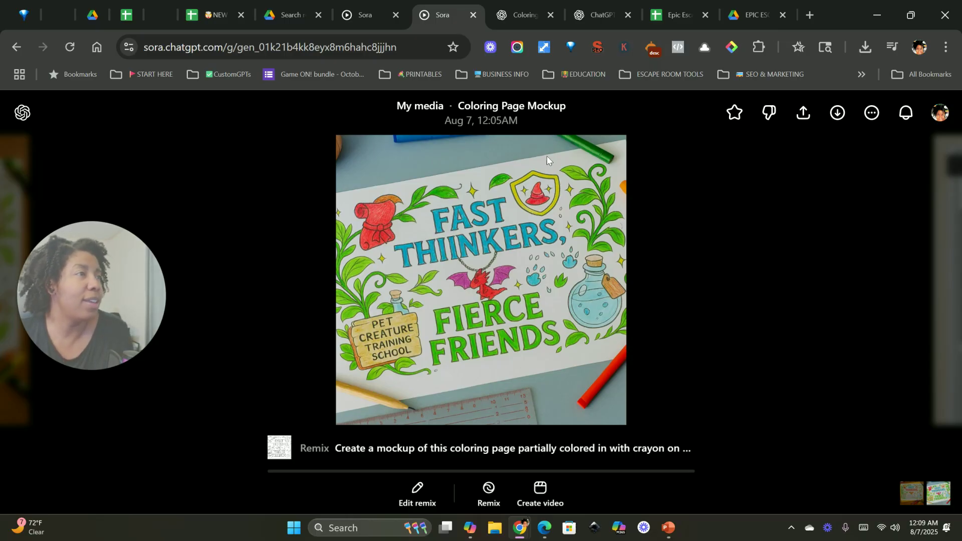
left_click(22, 113)
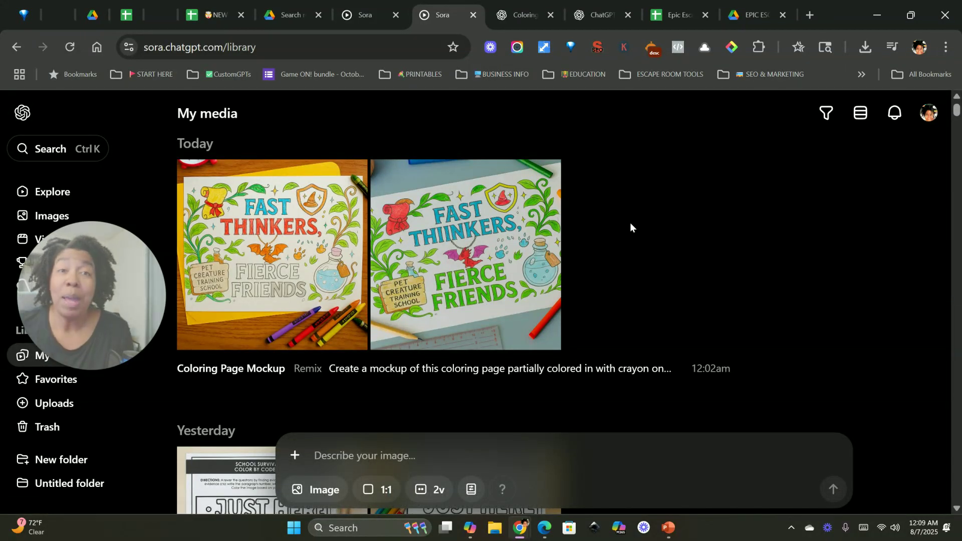
Step: Compare the hooded cat crayon mockup in the ChatGPT conversation with the Sora library mockups, and switch to the Copilot app
left_click(593, 21)
left_click(524, 17)
scroll(528, 279, "up", 15)
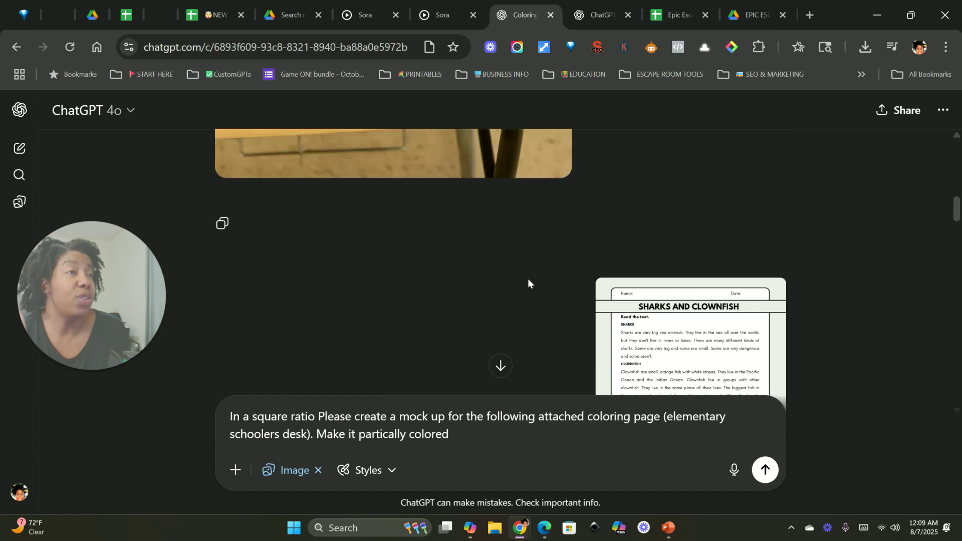
scroll(528, 279, "up", 5)
scroll(528, 282, "up", 5)
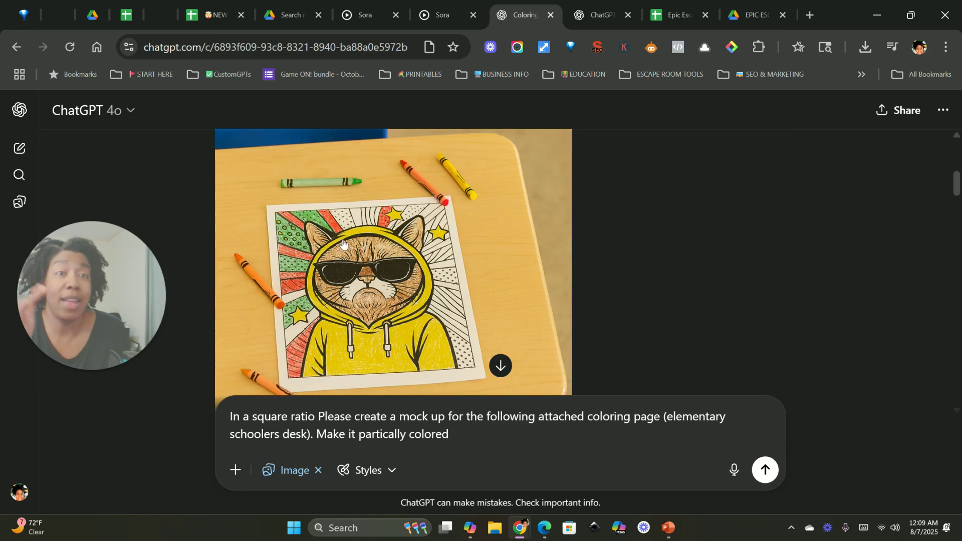
left_click(443, 17)
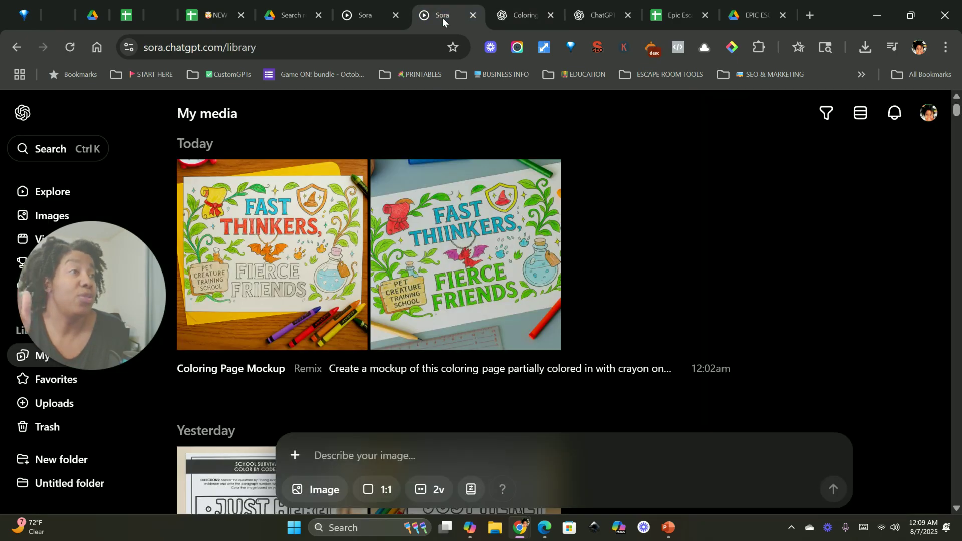
left_click(469, 527)
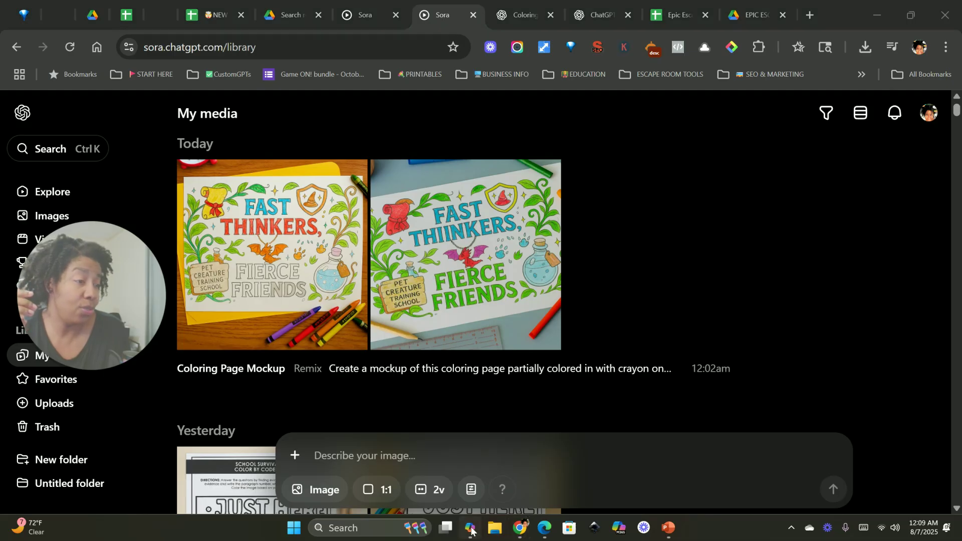